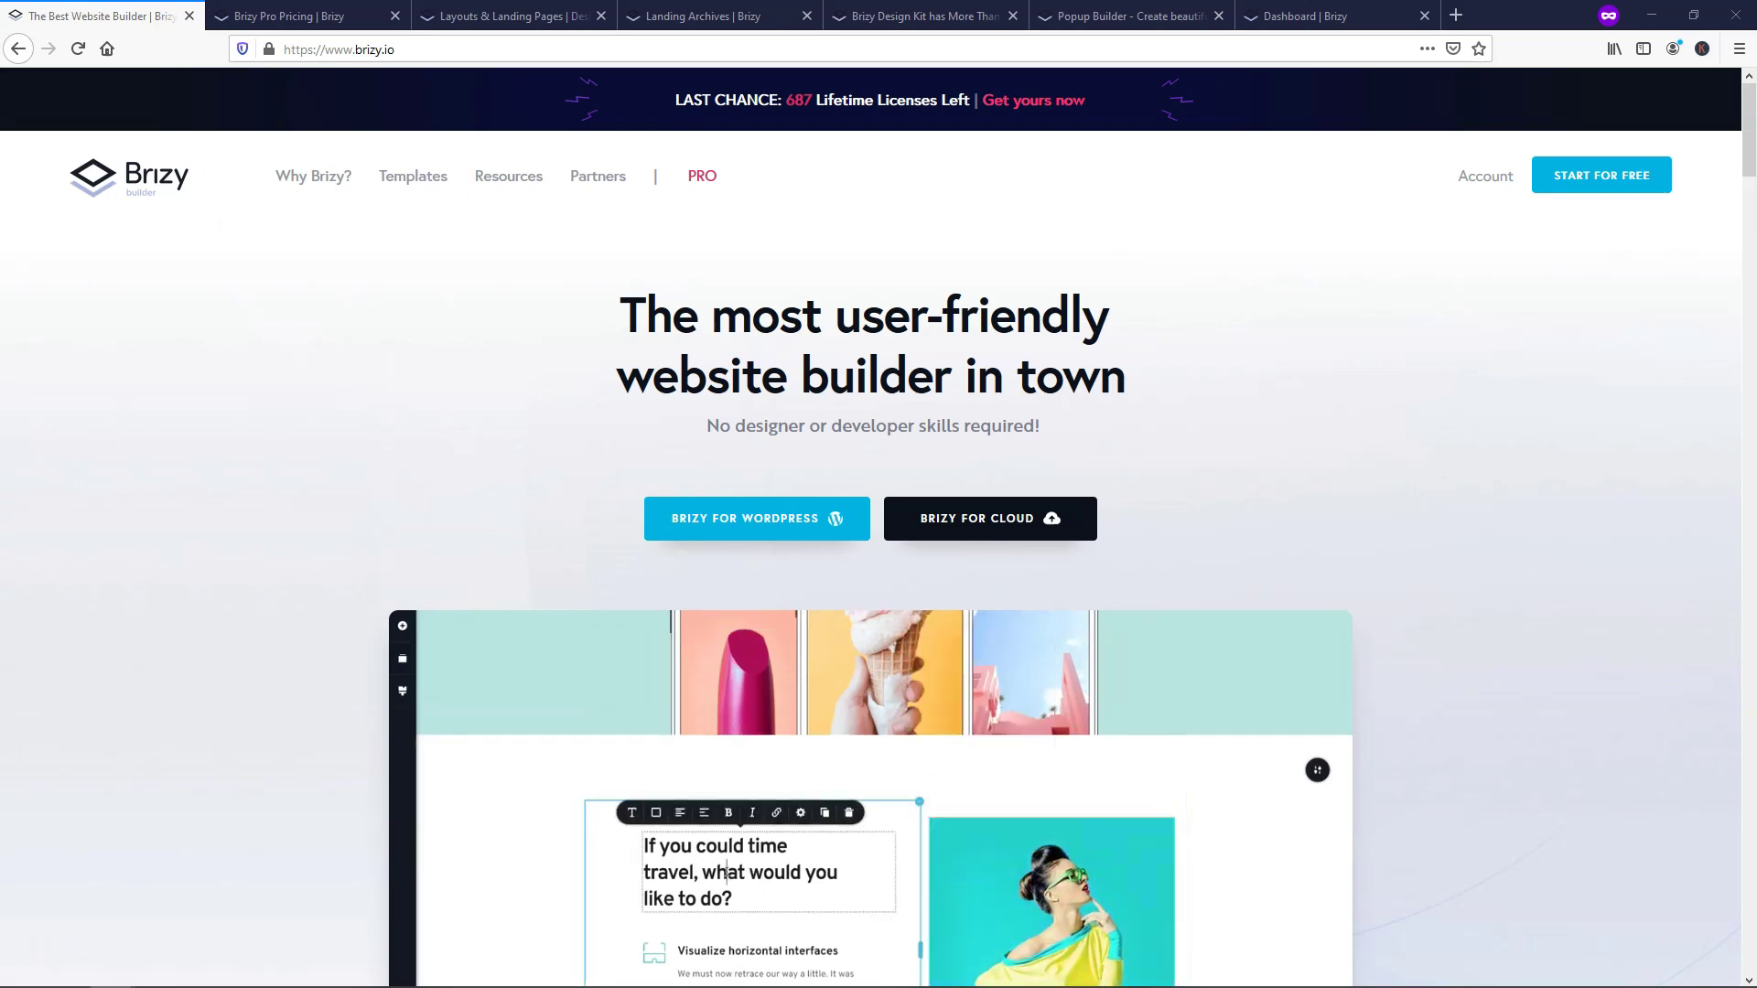
Close the homepage tab to reveal the Pro pricing plans, including the $299 Lifetime plan.
left_click(190, 15)
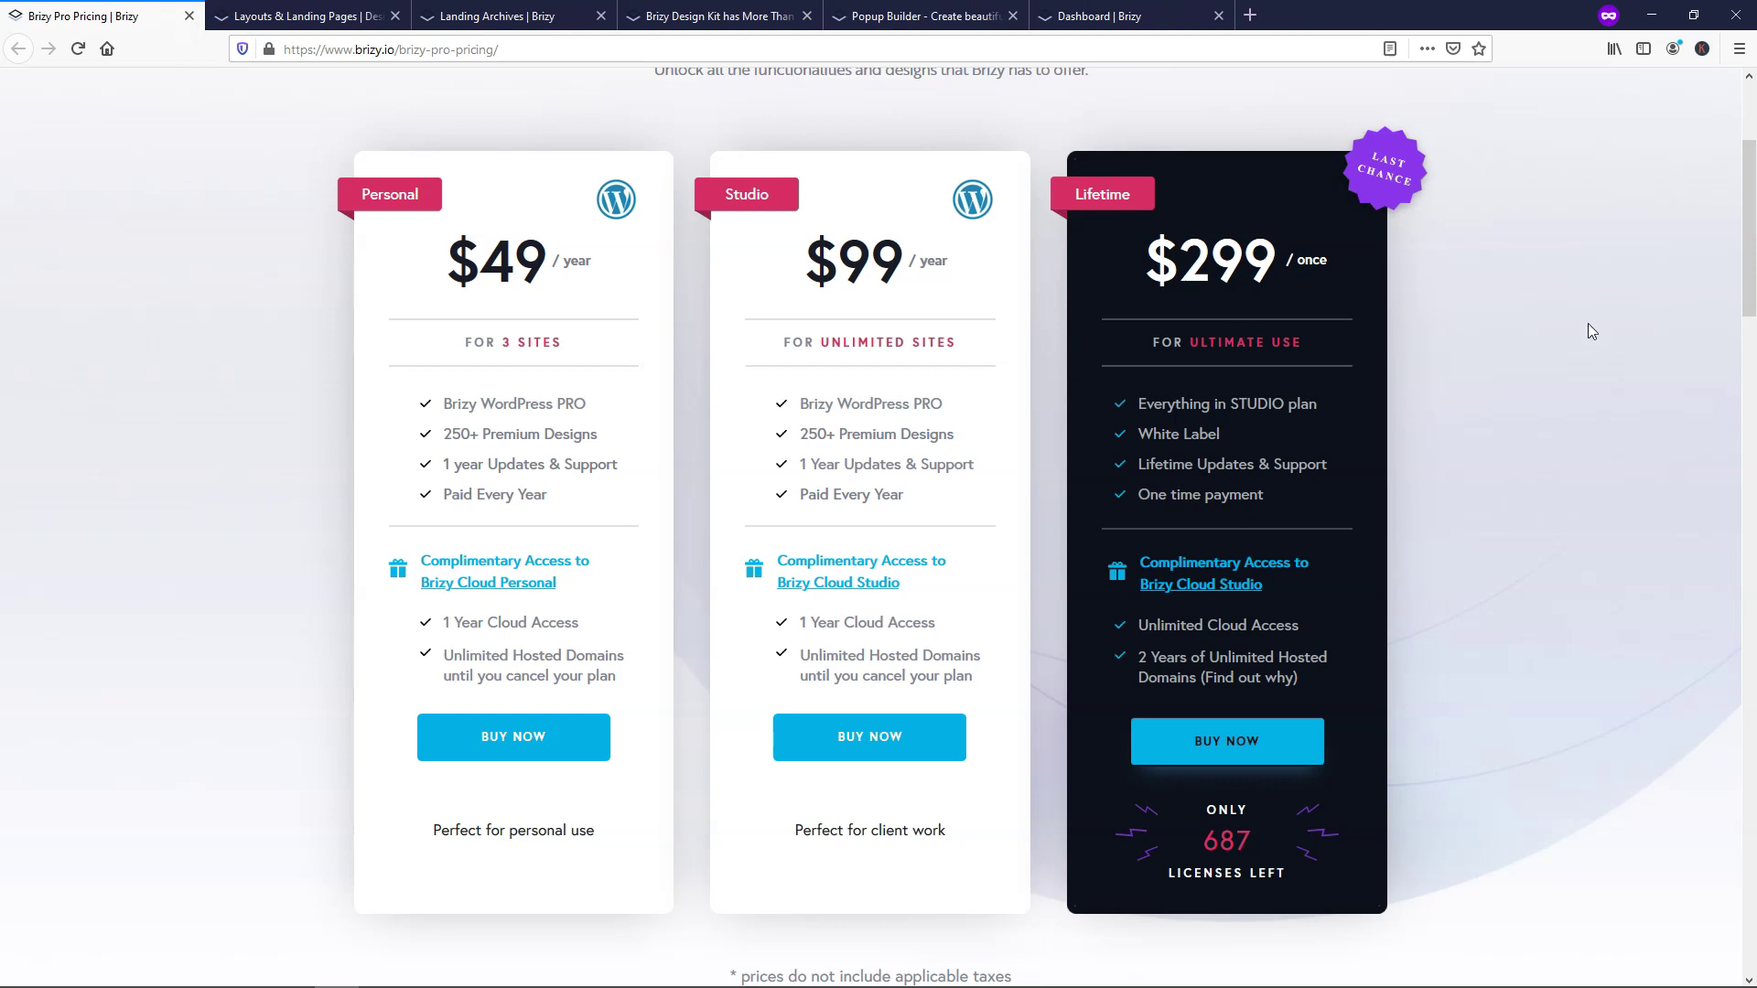
scroll(1537, 344, "up", 2)
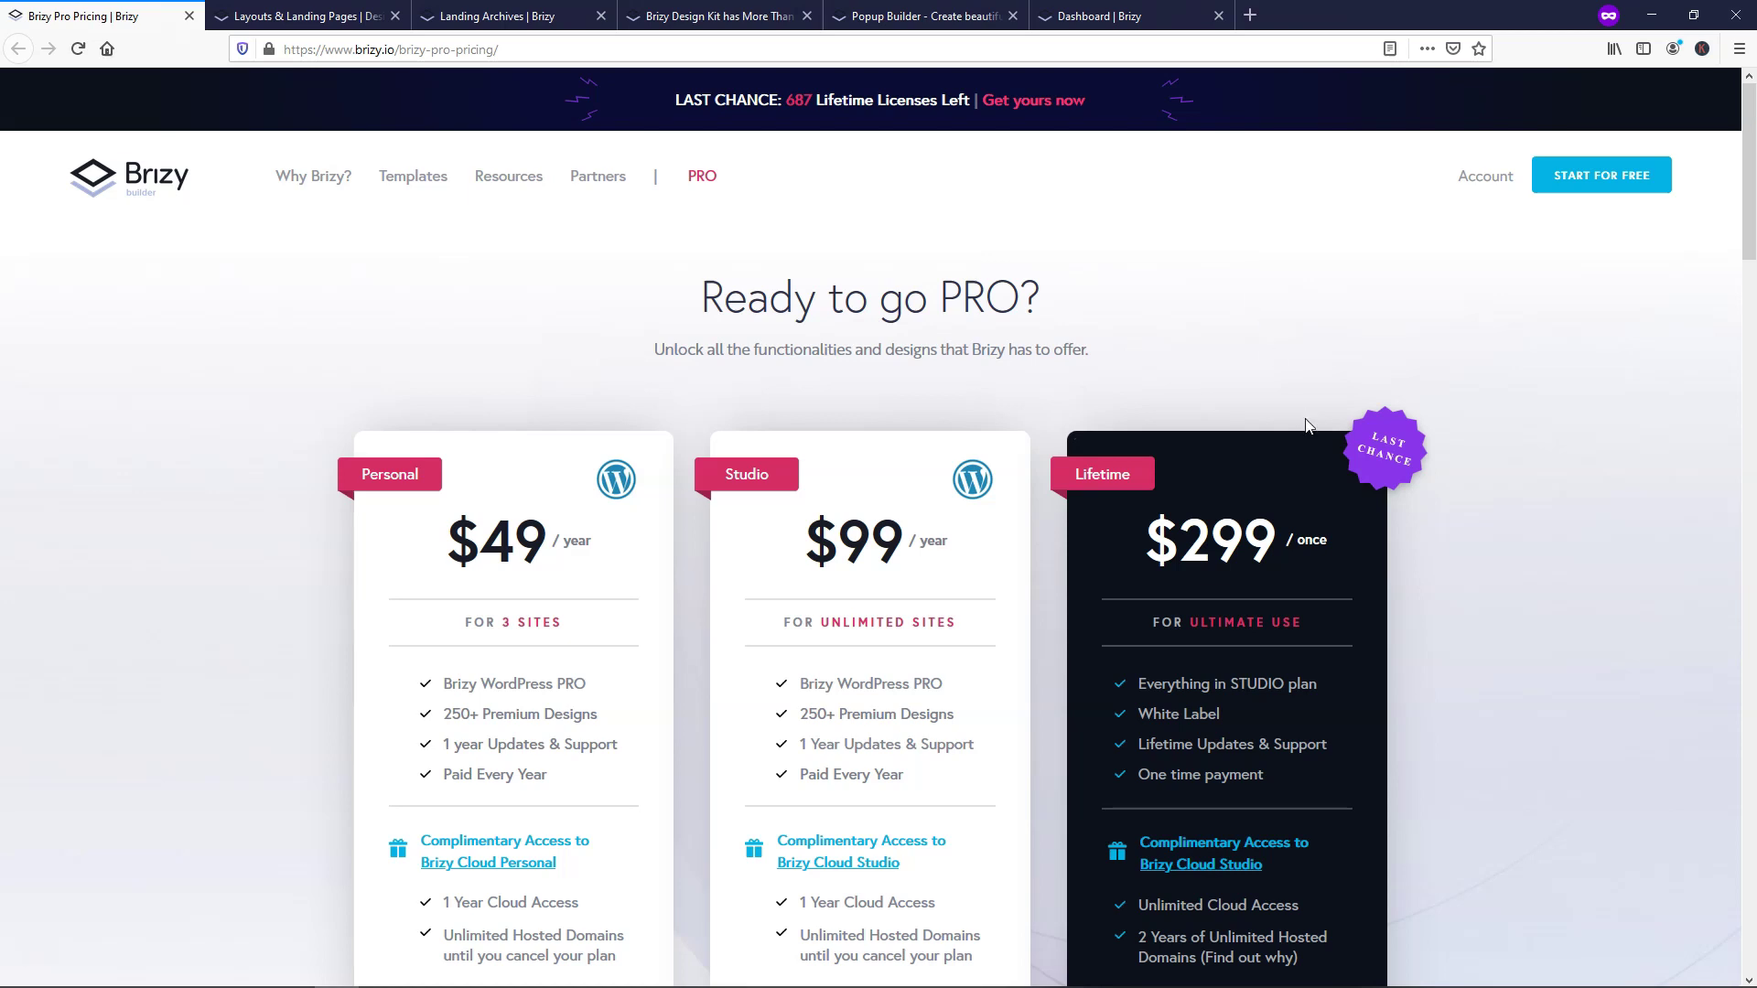
scroll(1267, 571, "down", 3)
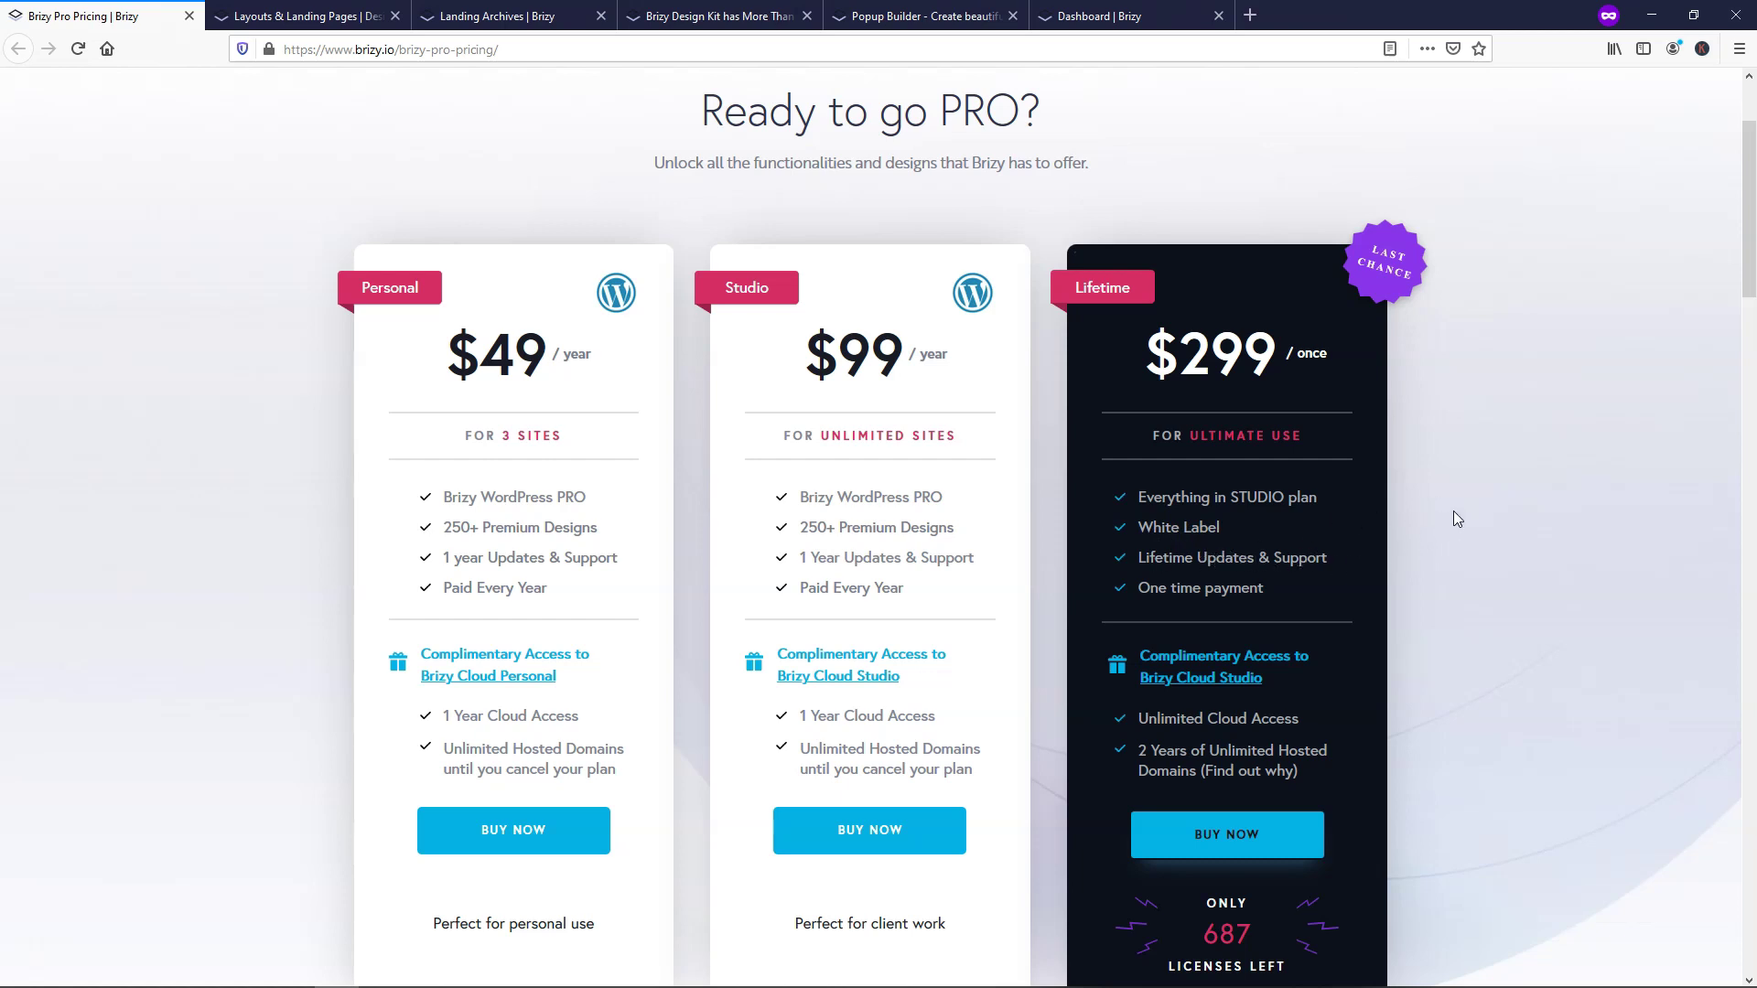
scroll(1454, 517, "down", 1)
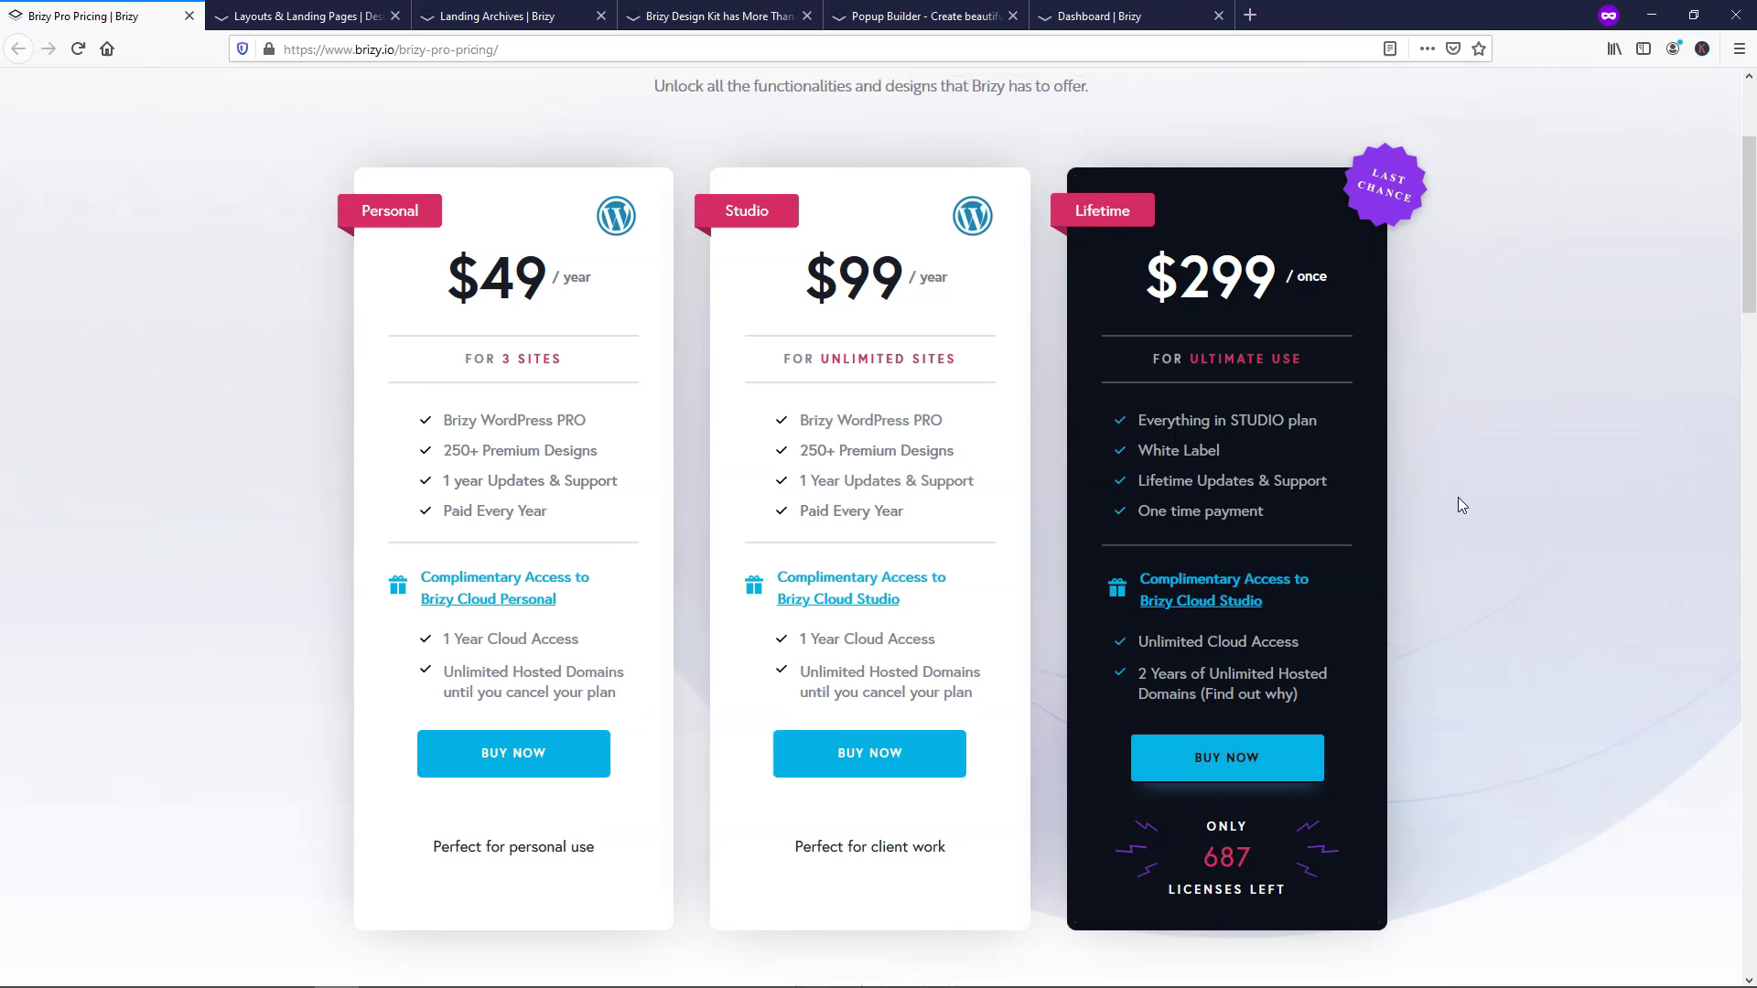
scroll(1459, 499, "up", 3)
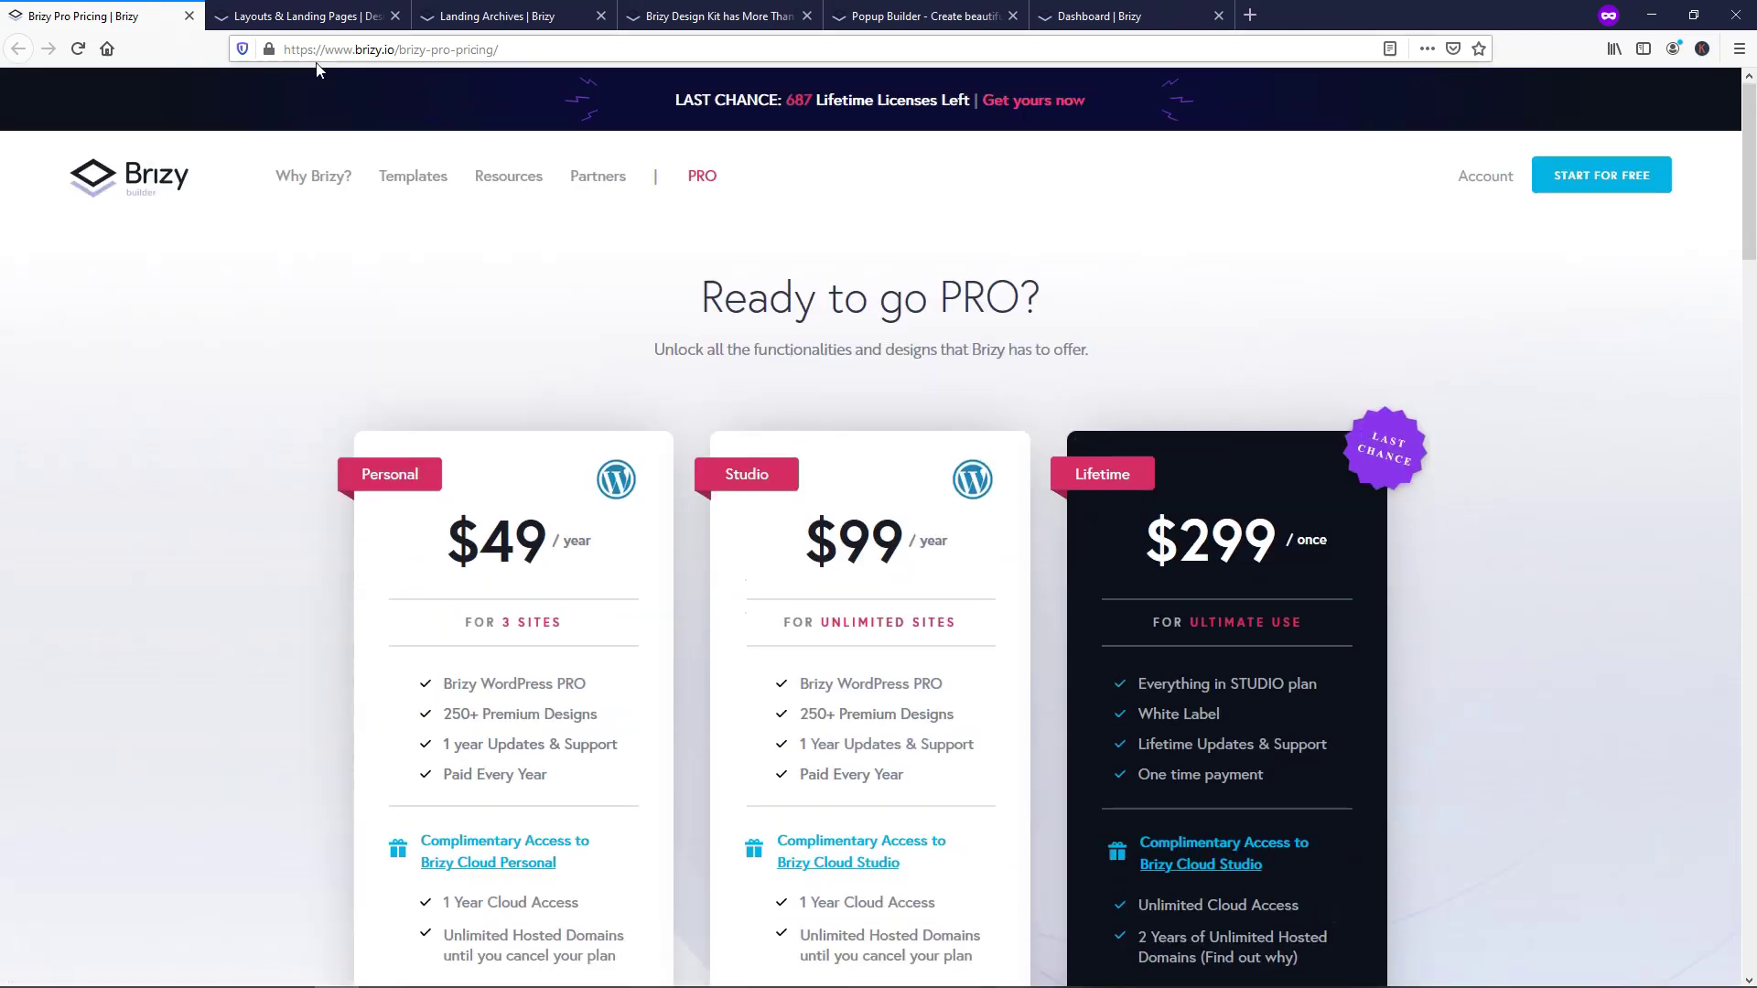
Close the pricing tab, browse the Layouts templates, then close Layouts to show Landing templates.
left_click(190, 16)
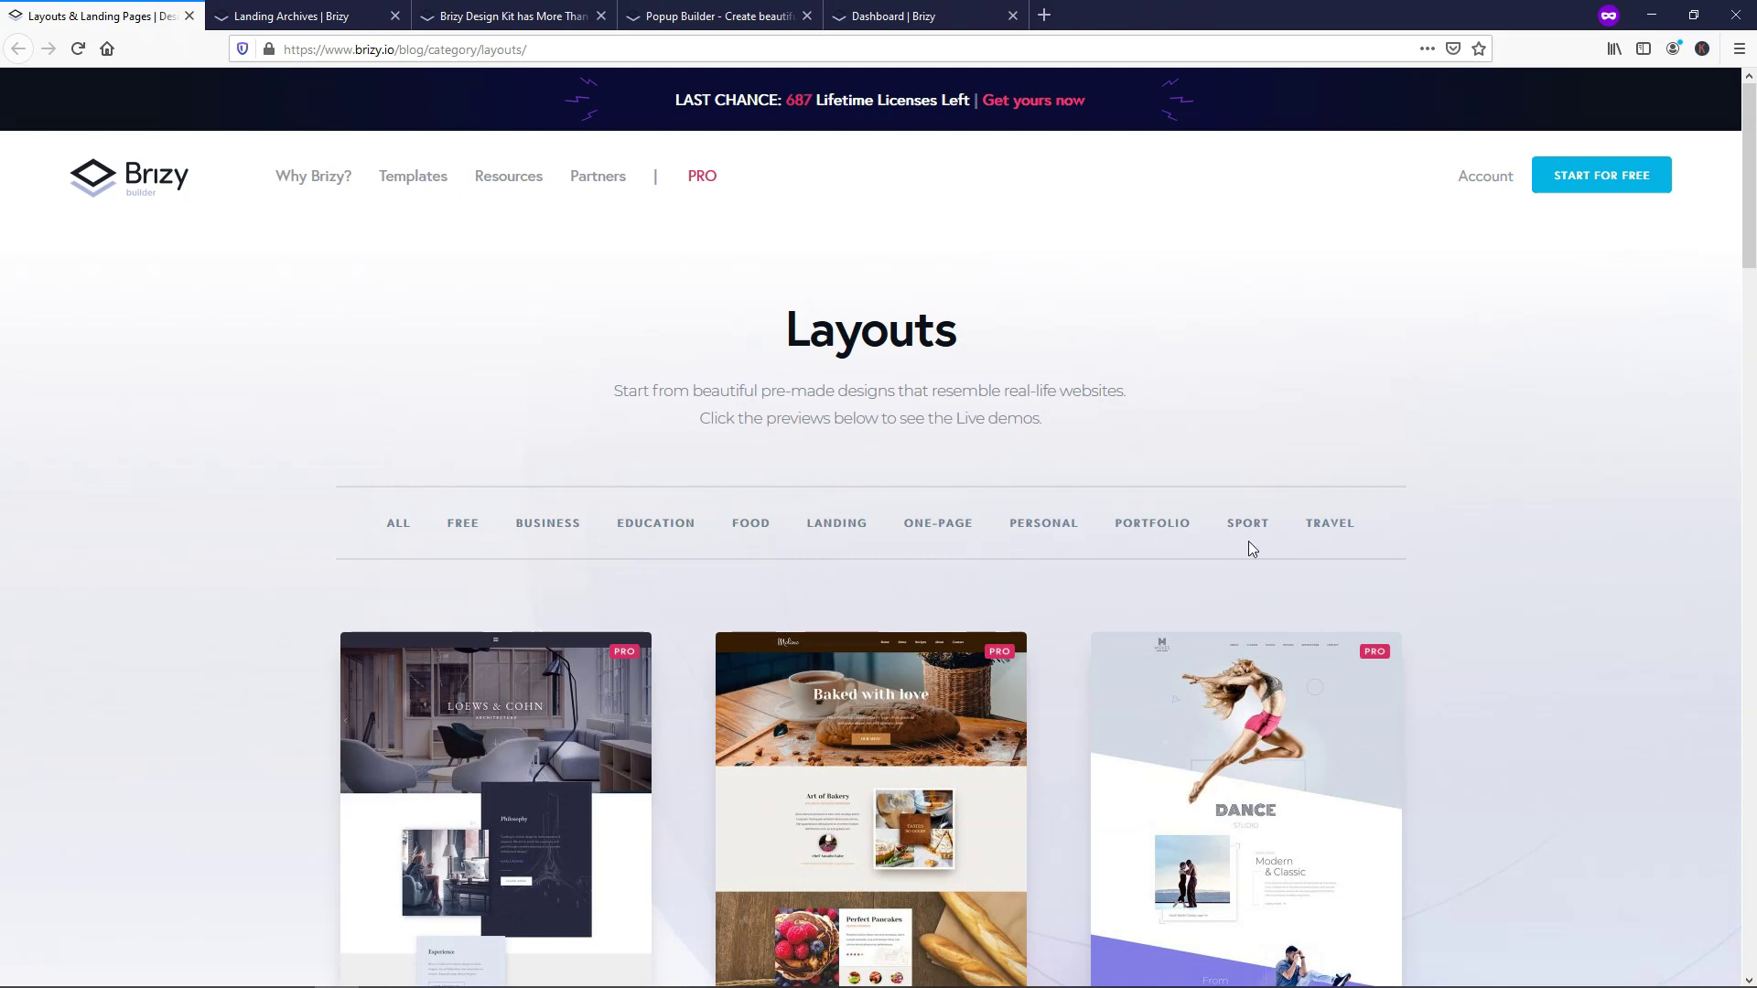
scroll(1507, 500, "down", 2)
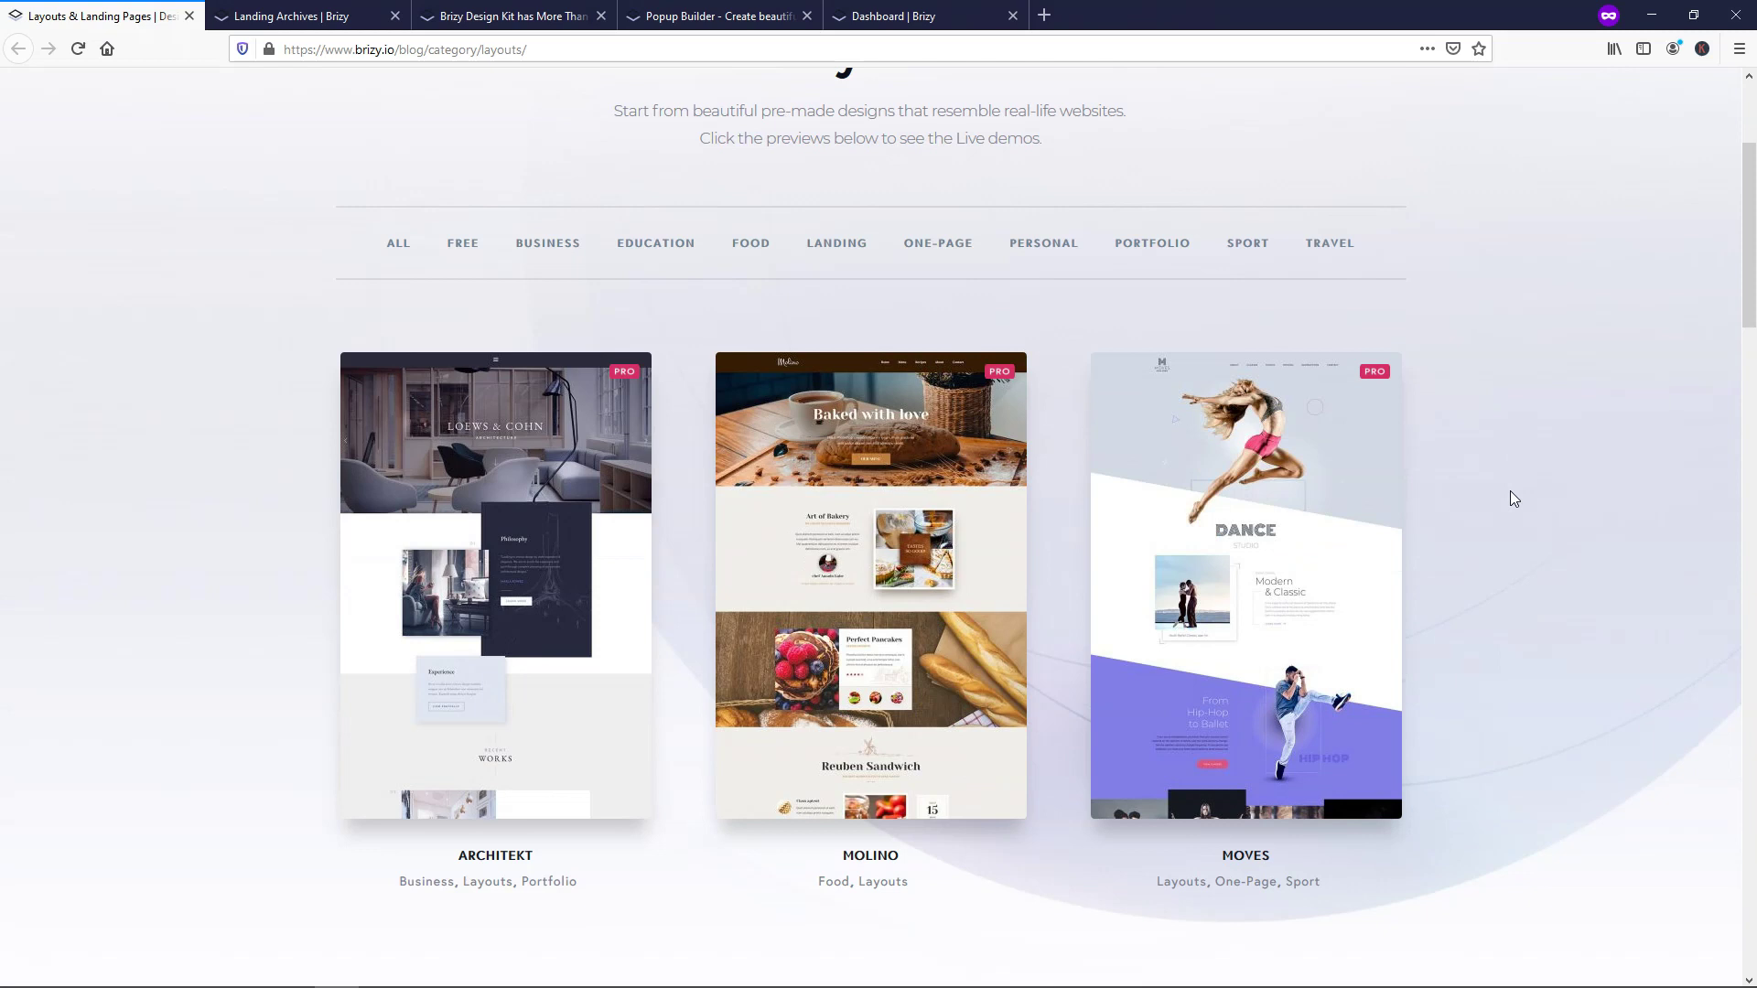
scroll(1373, 252, "down", 3)
scroll(1373, 251, "up", 3)
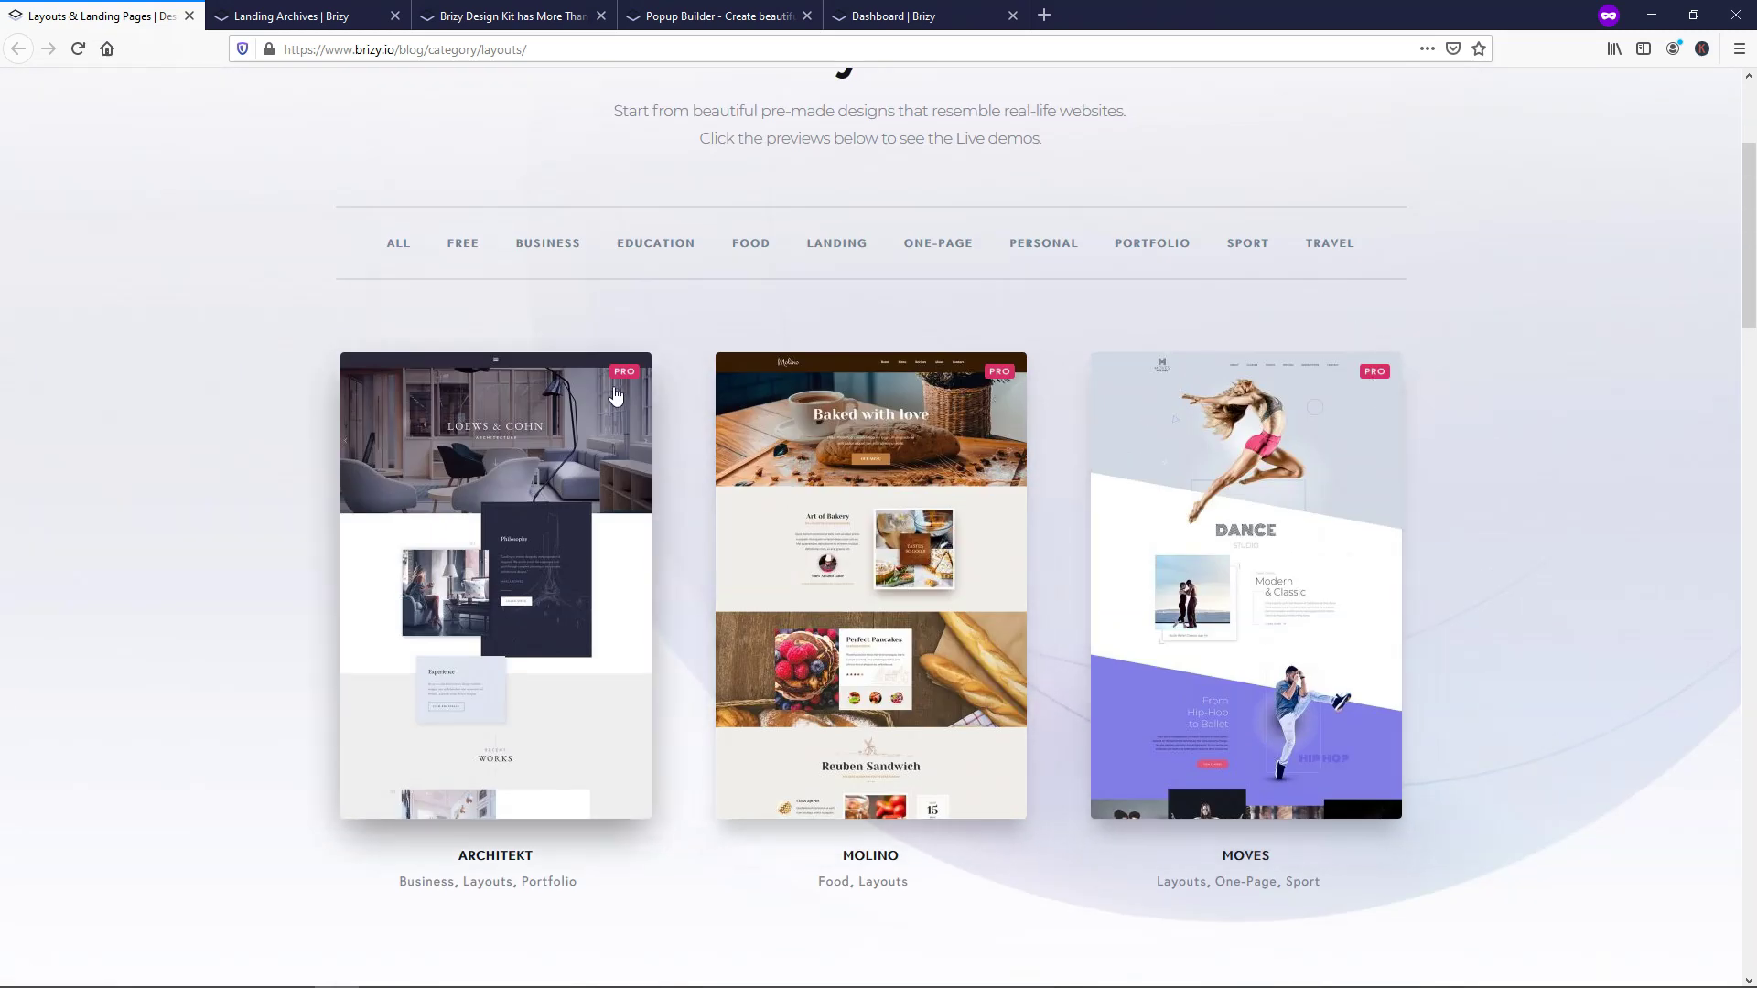
scroll(703, 446, "down", 3)
scroll(702, 447, "down", 2)
scroll(1264, 424, "down", 3)
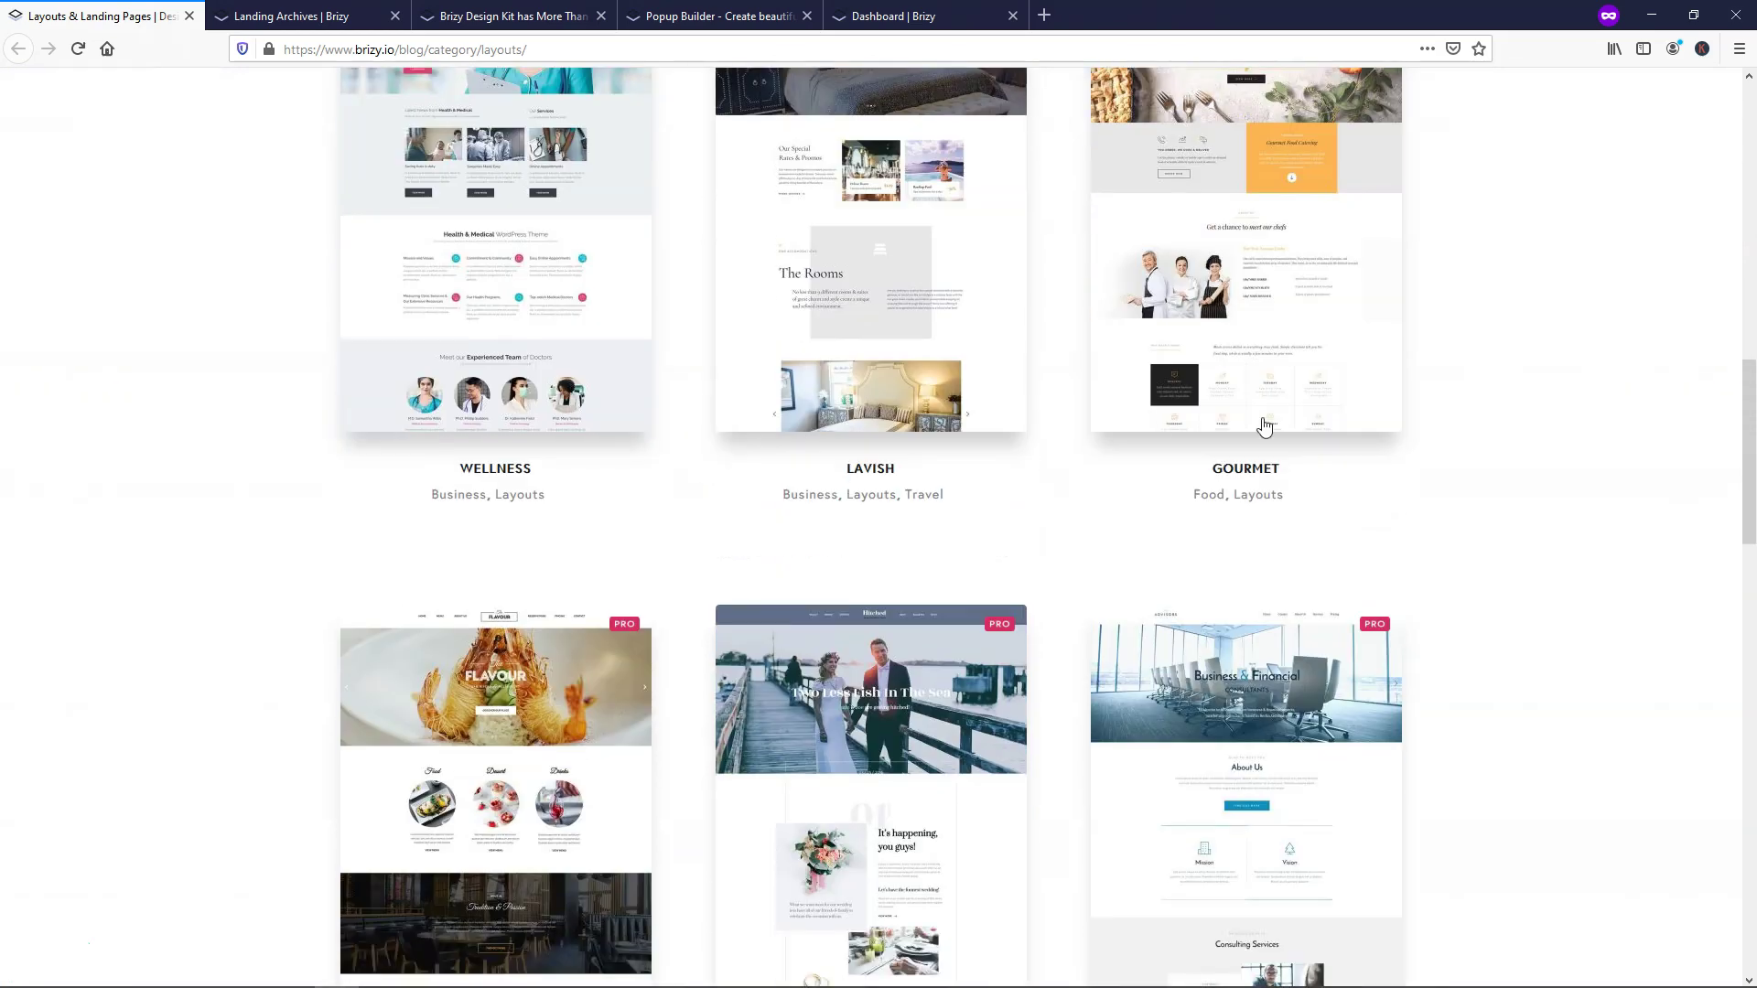
scroll(1544, 440, "up", 3)
scroll(1545, 441, "up", 3)
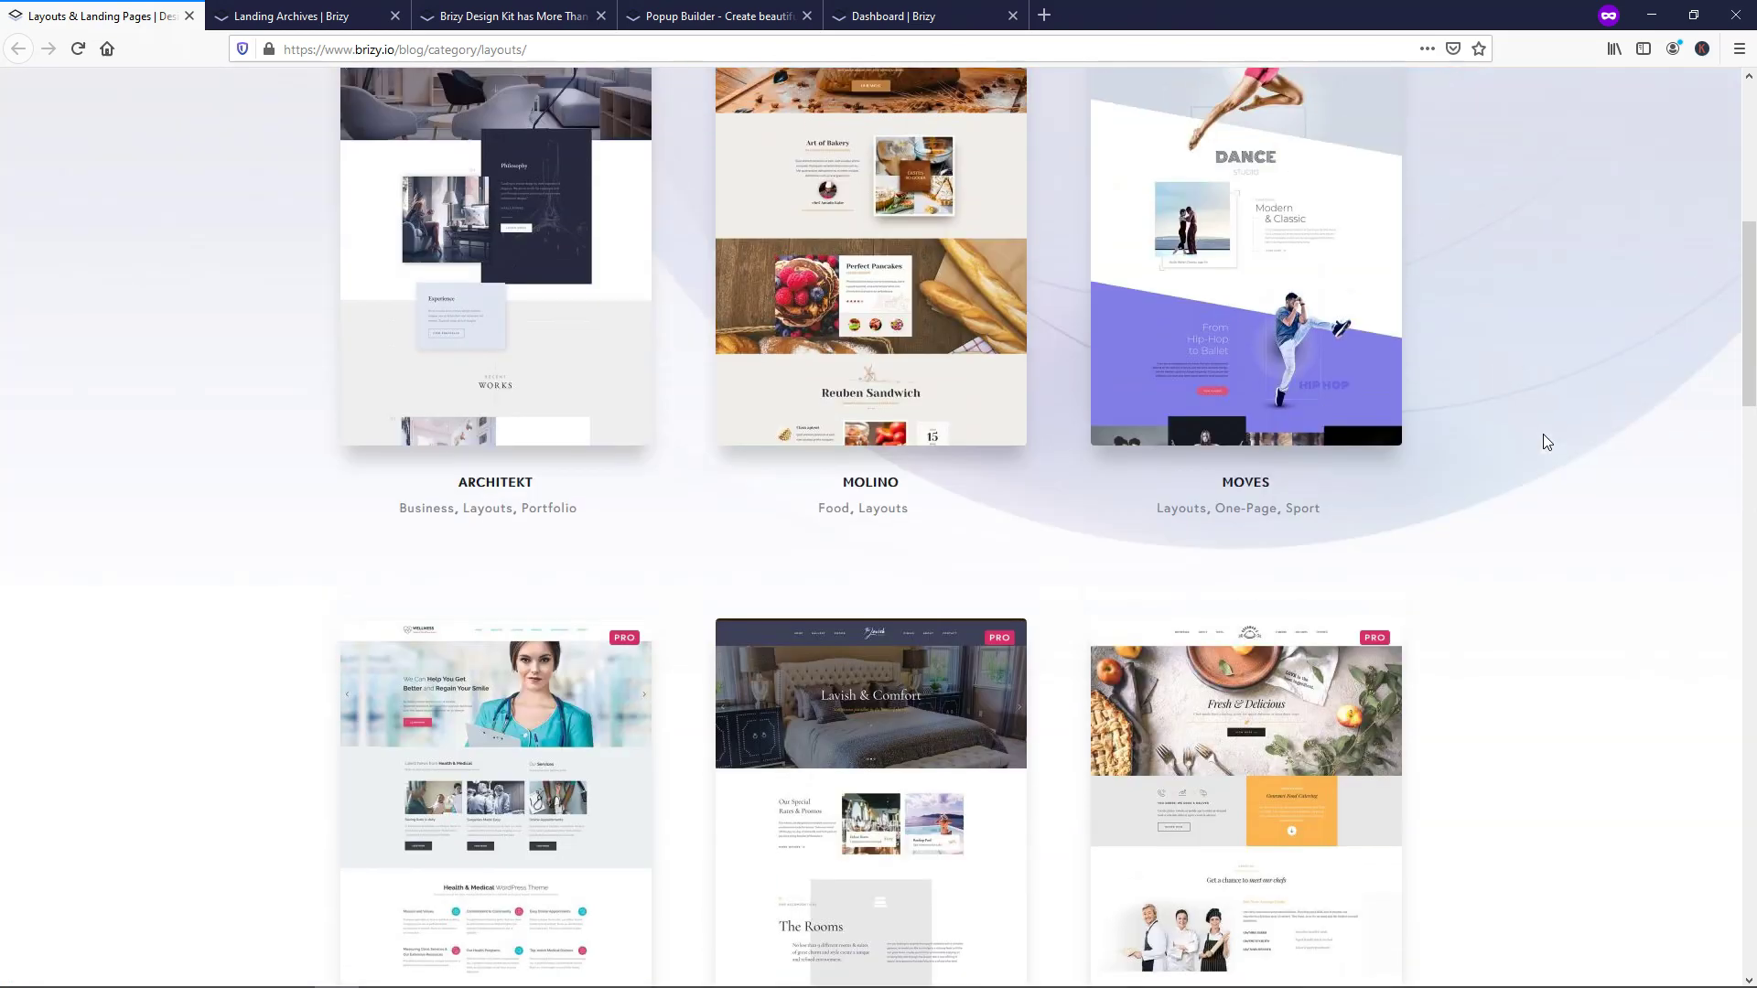
scroll(1544, 440, "up", 2)
scroll(1543, 434, "down", 2)
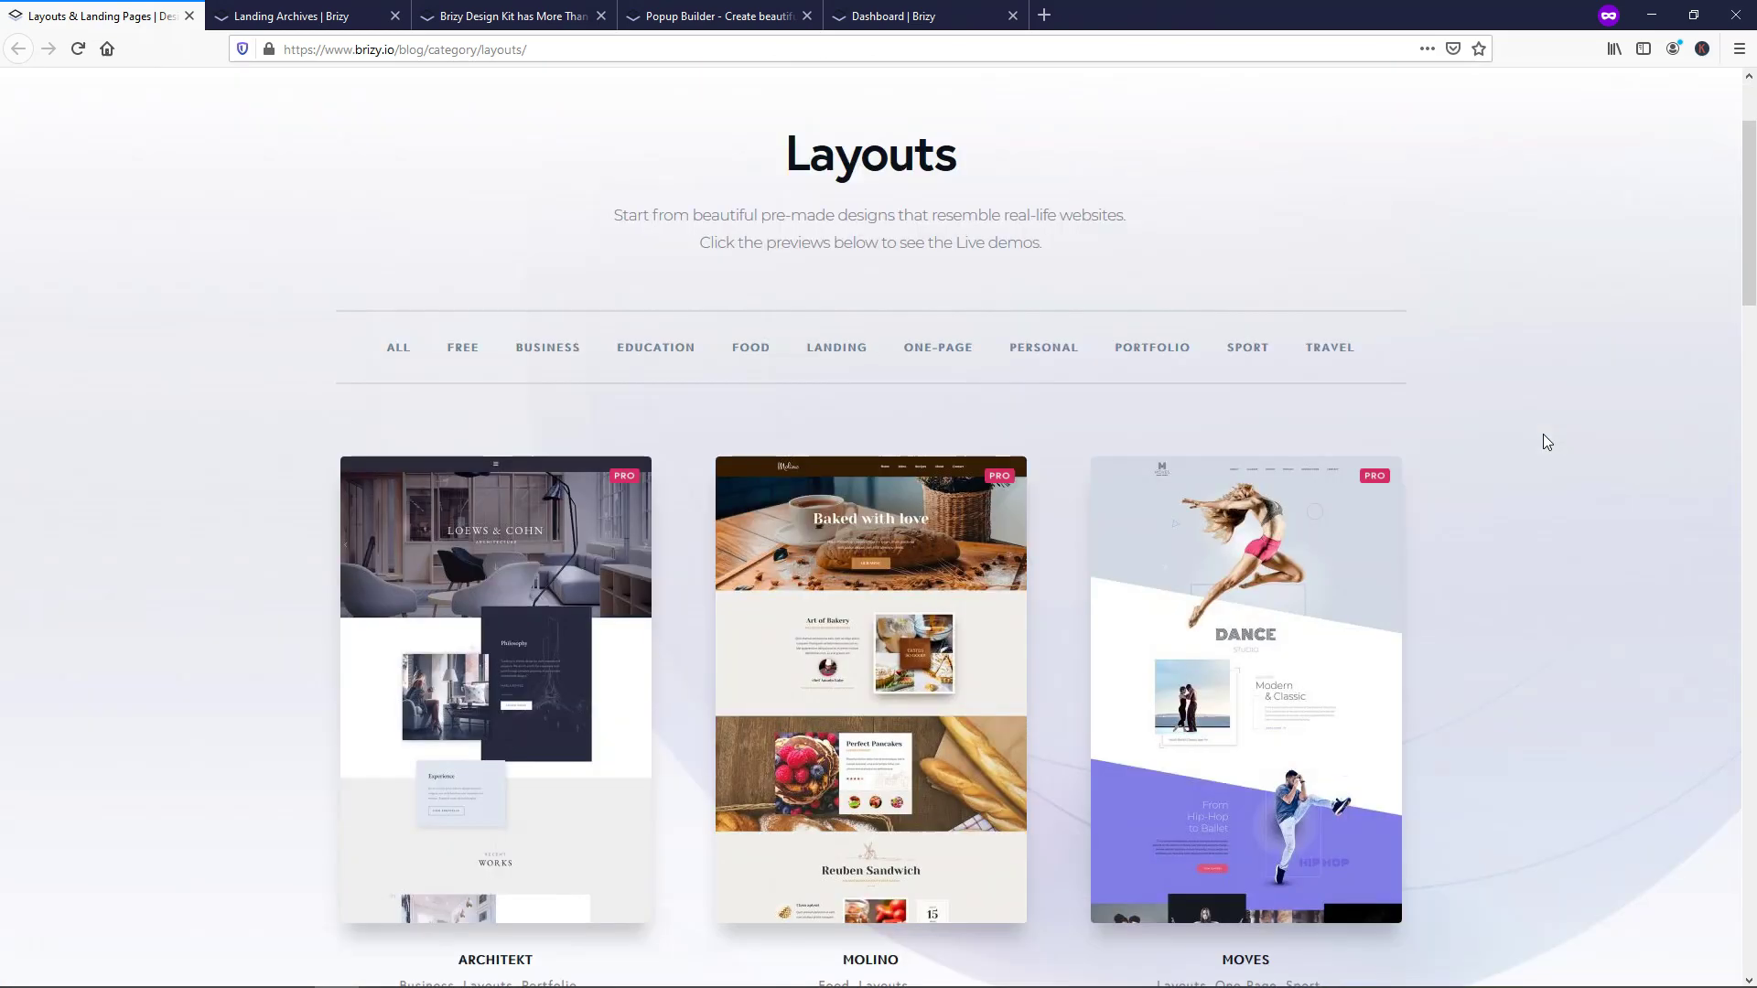
scroll(1543, 433, "down", 3)
scroll(1543, 439, "down", 5)
scroll(1545, 448, "down", 5)
scroll(1544, 448, "down", 1)
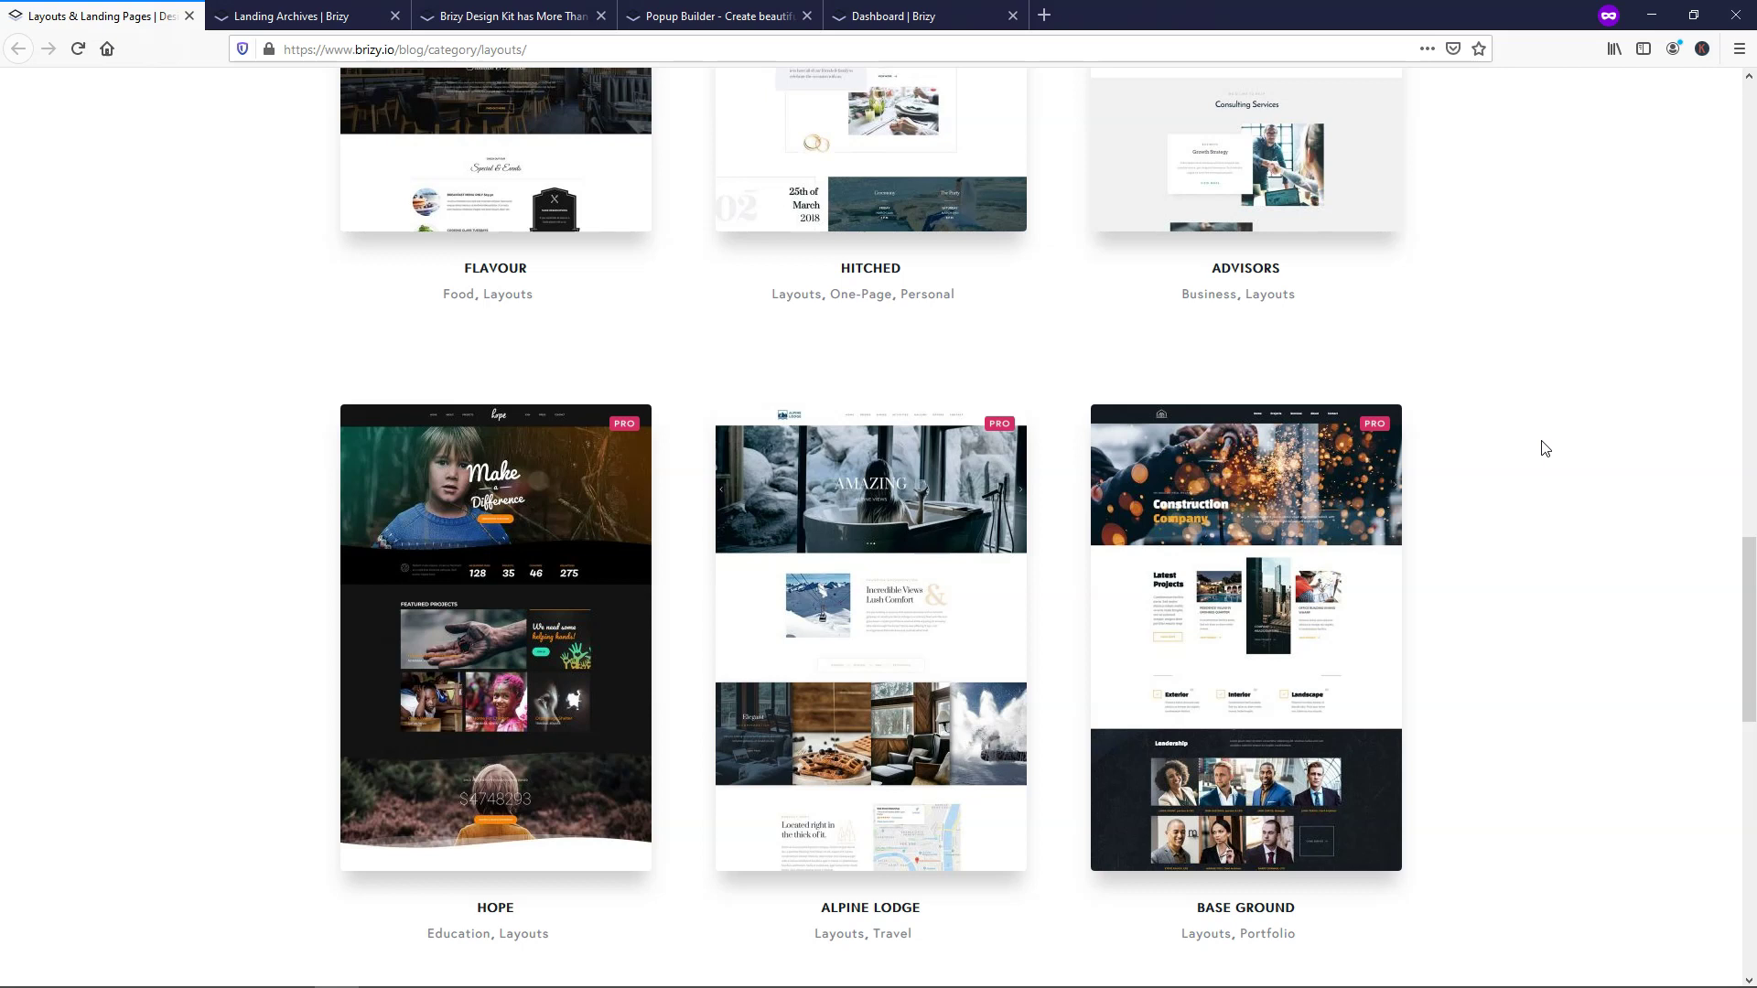
scroll(1544, 449, "down", 2)
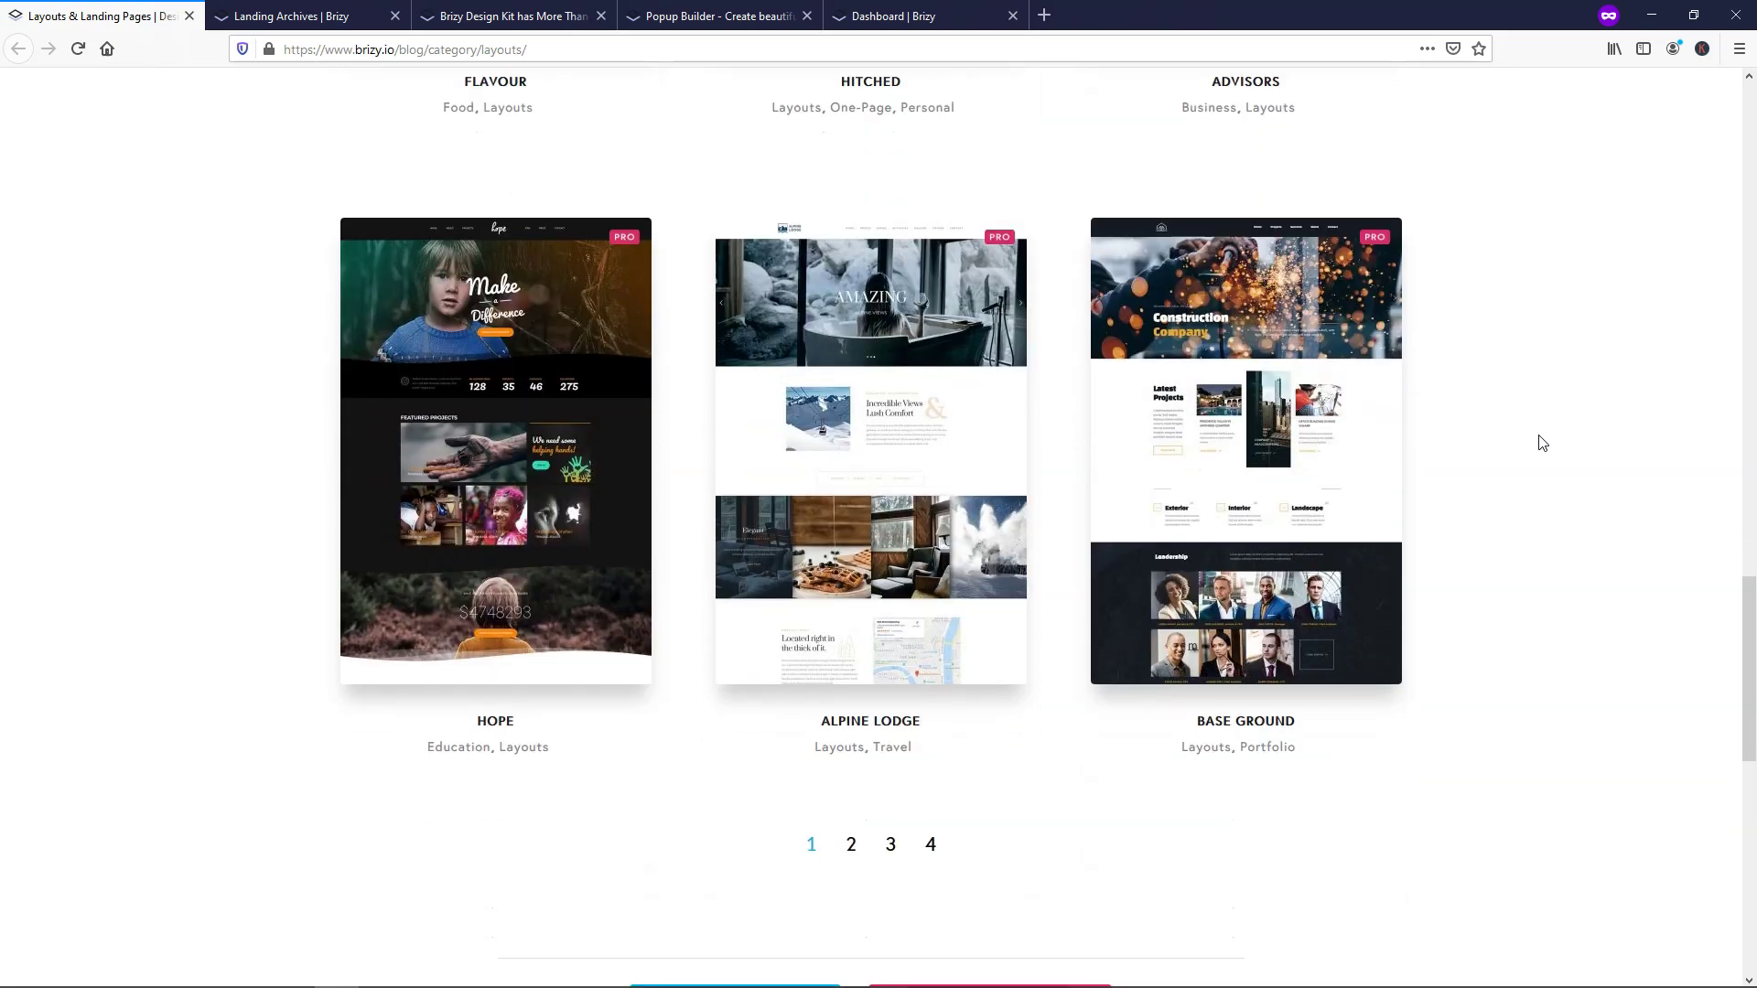
scroll(1537, 445, "up", 3)
scroll(1534, 442, "up", 2)
scroll(1535, 442, "up", 5)
scroll(1532, 439, "up", 5)
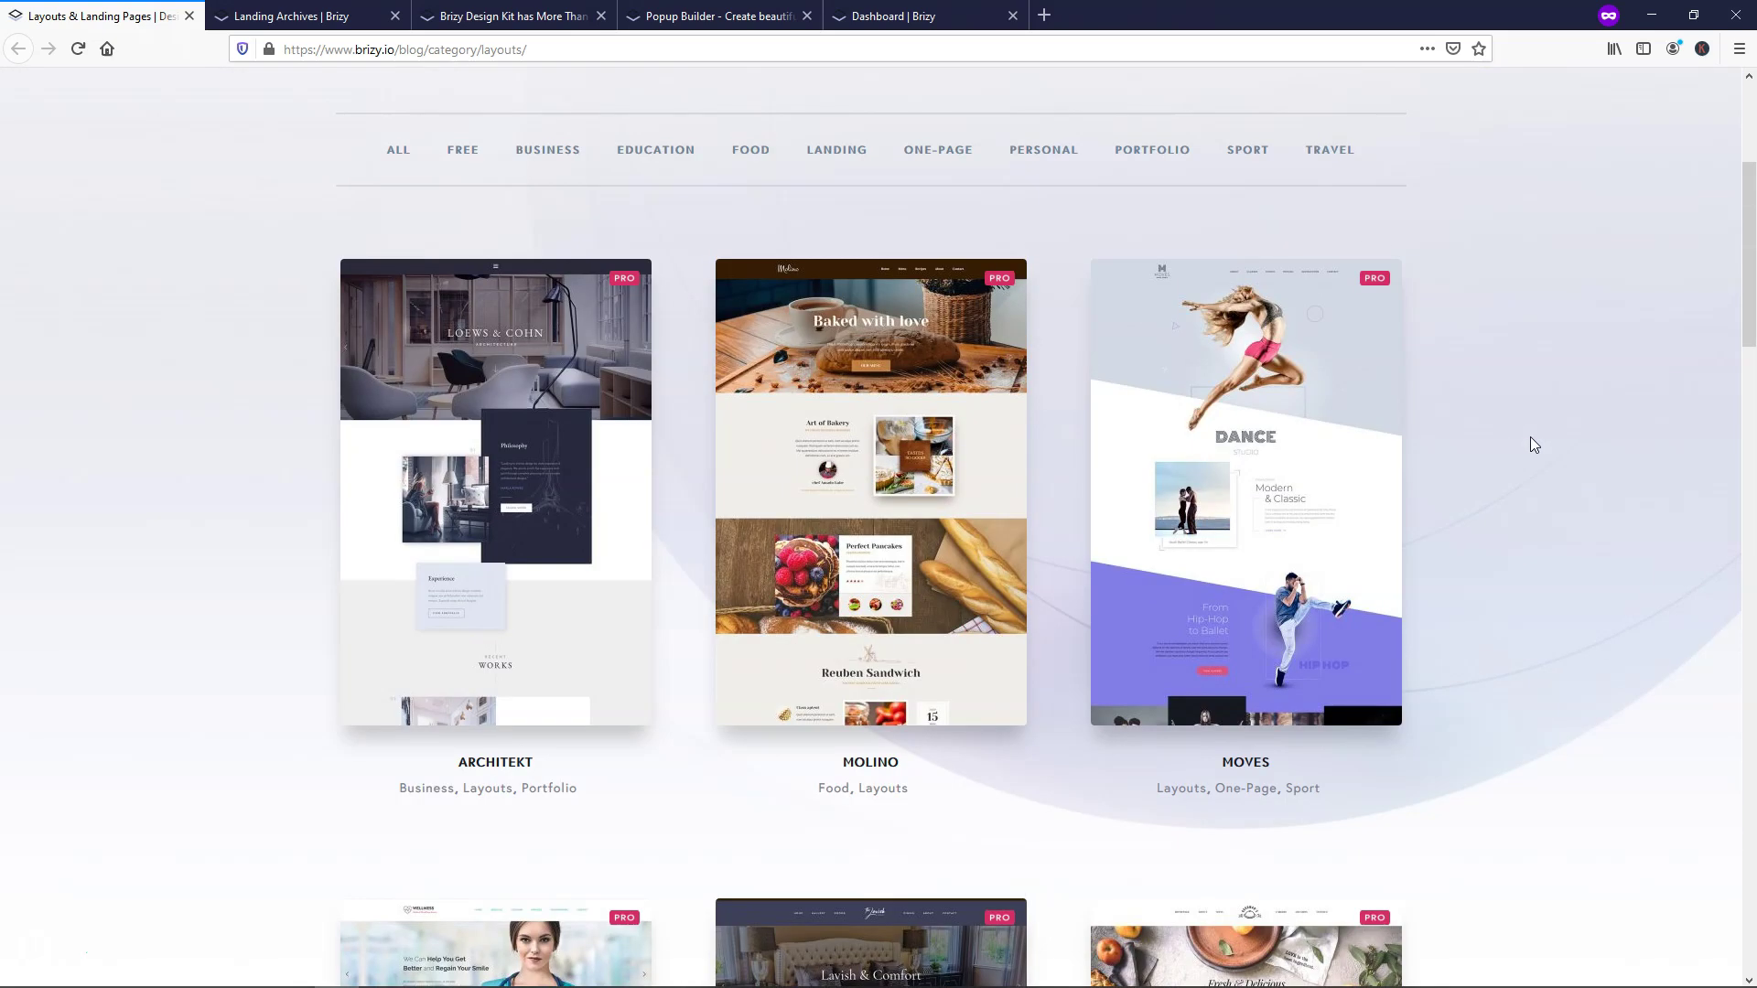
scroll(1531, 436, "up", 2)
scroll(1530, 437, "up", 2)
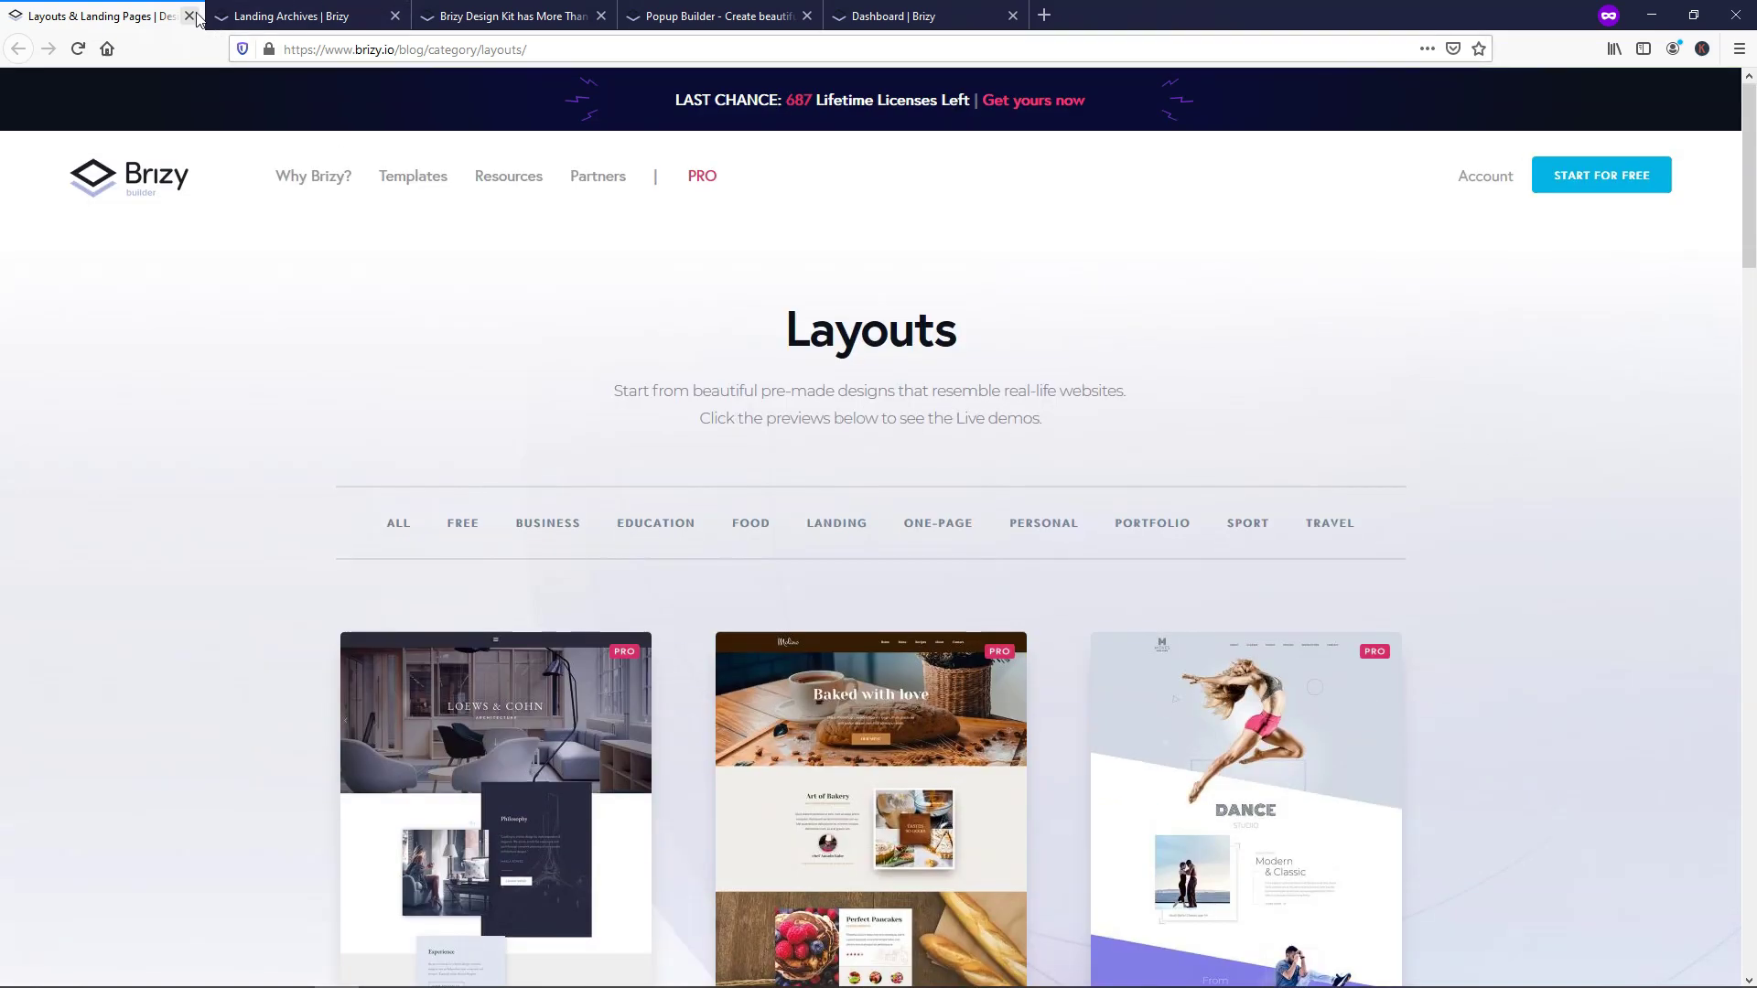
key("ctrl+w")
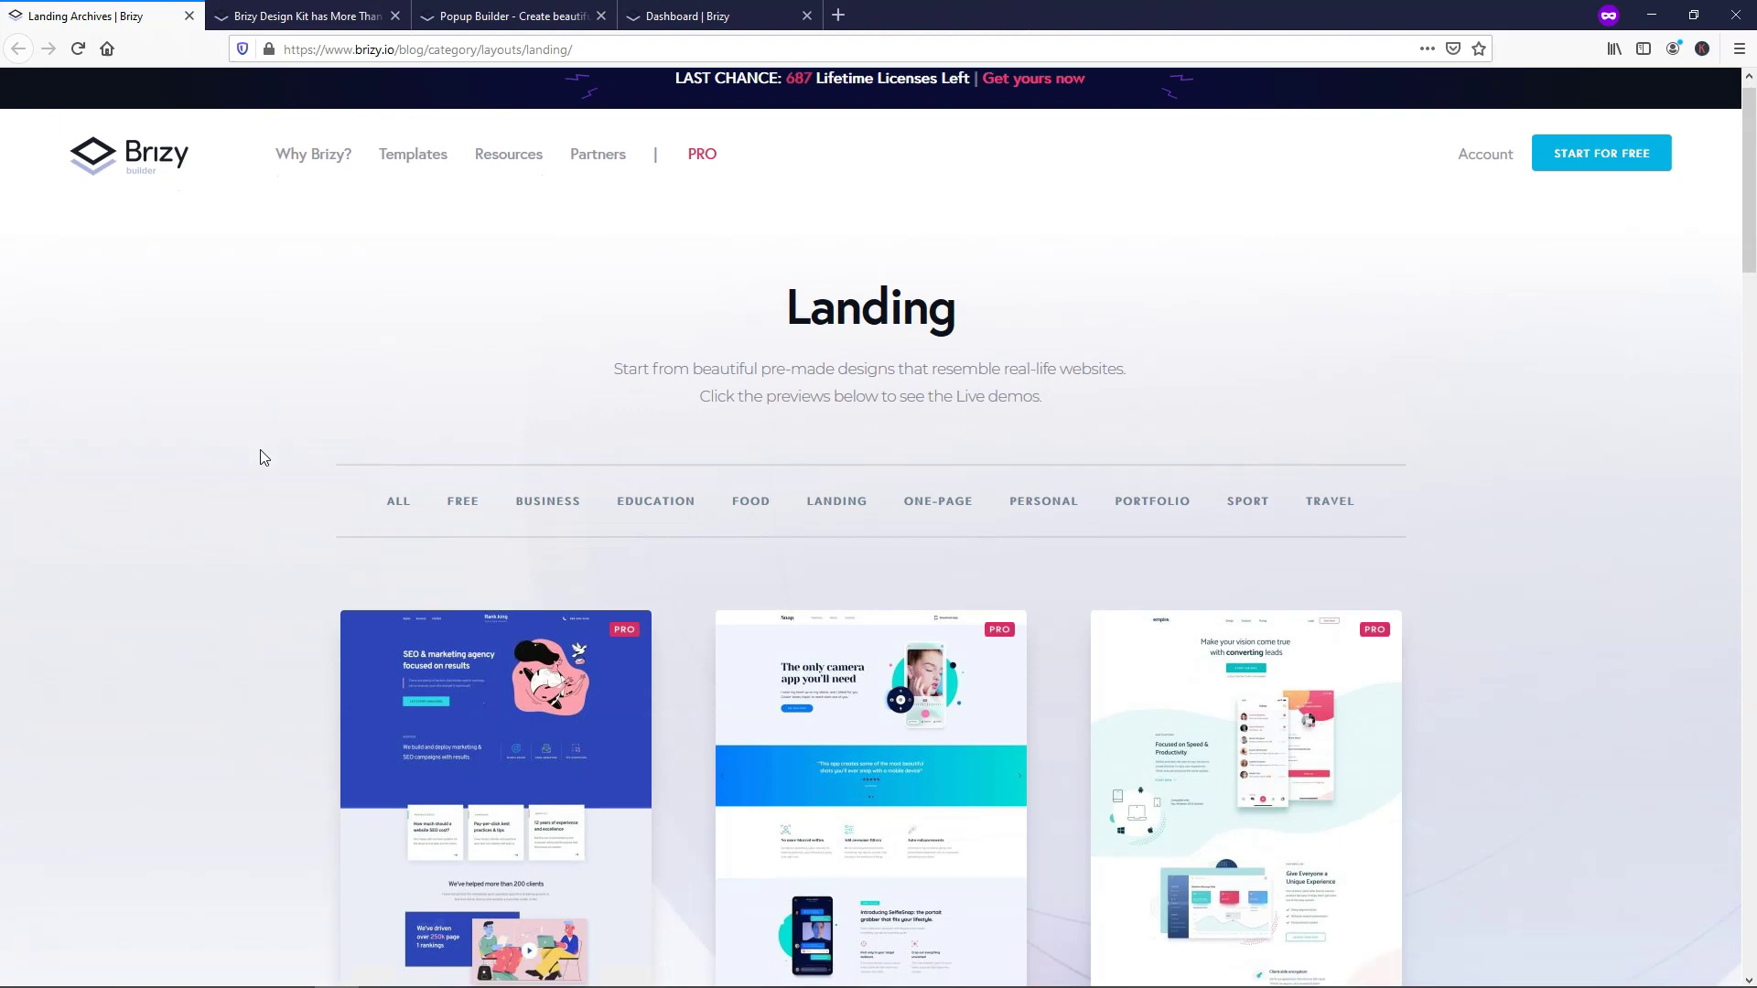
scroll(262, 459, "down", 3)
scroll(261, 460, "down", 5)
scroll(261, 459, "down", 2)
scroll(260, 459, "down", 2)
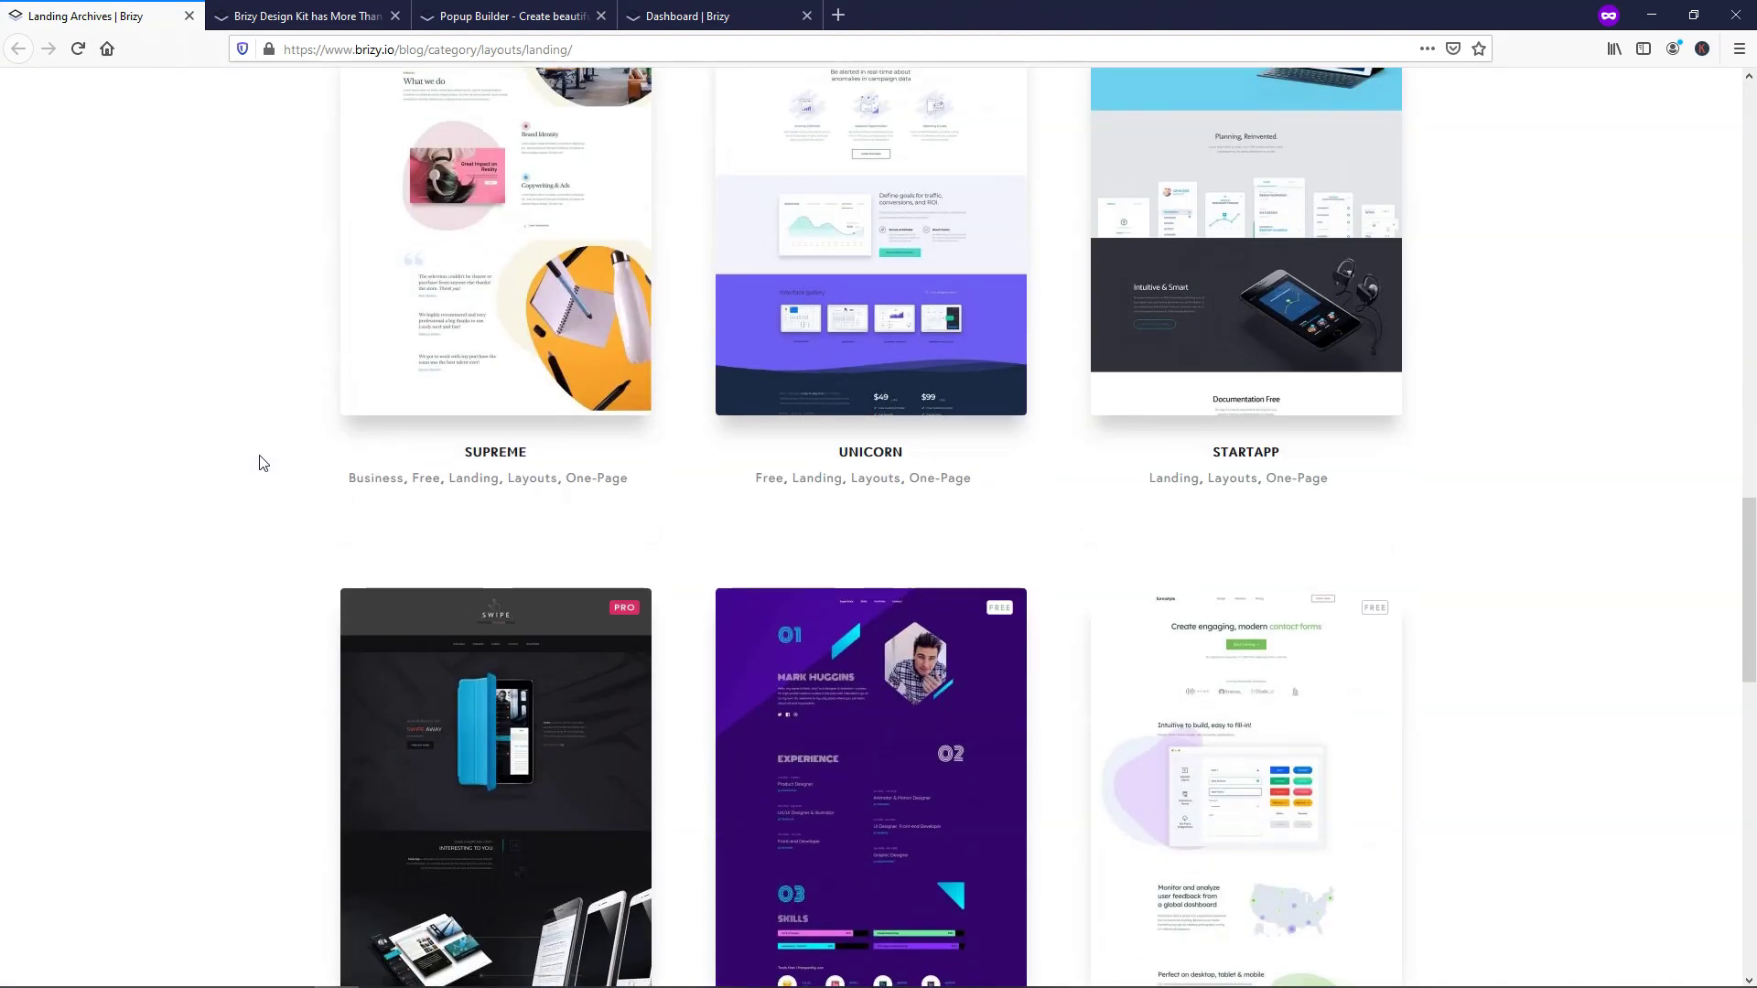
scroll(261, 462, "up", 5)
scroll(261, 463, "up", 5)
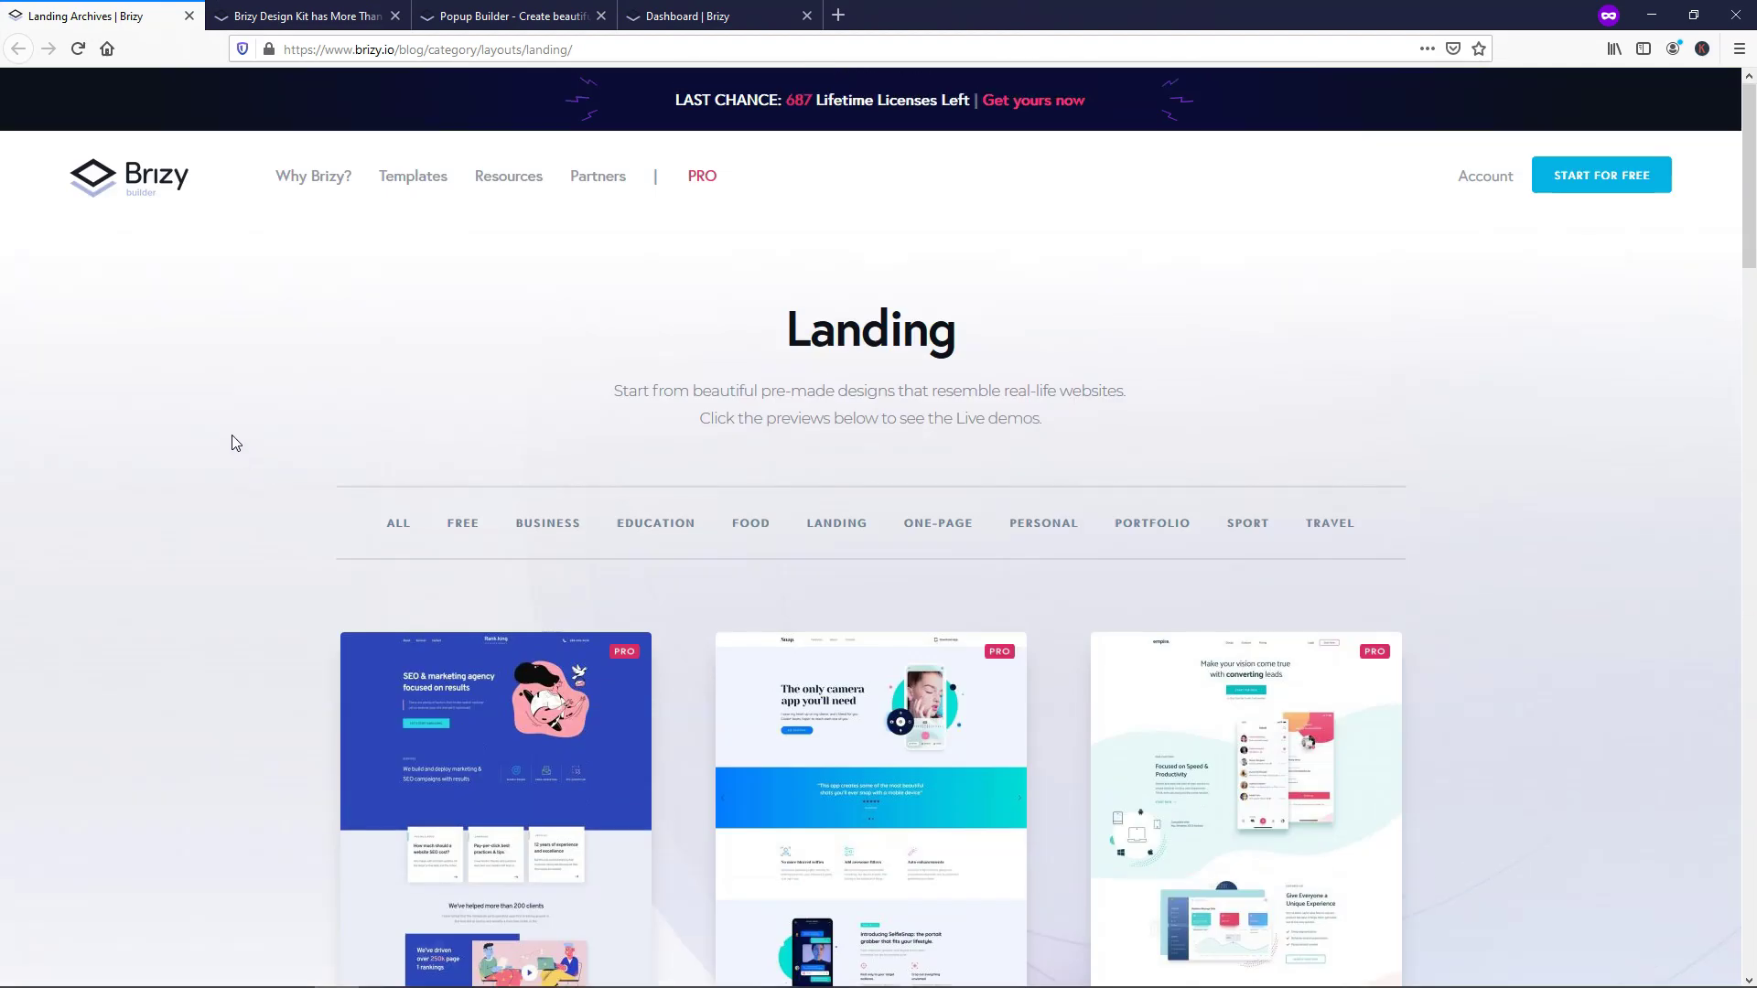
Close the Landing archive tab to show the Design Kit's 500+ blocks in 11 categories.
left_click(189, 17)
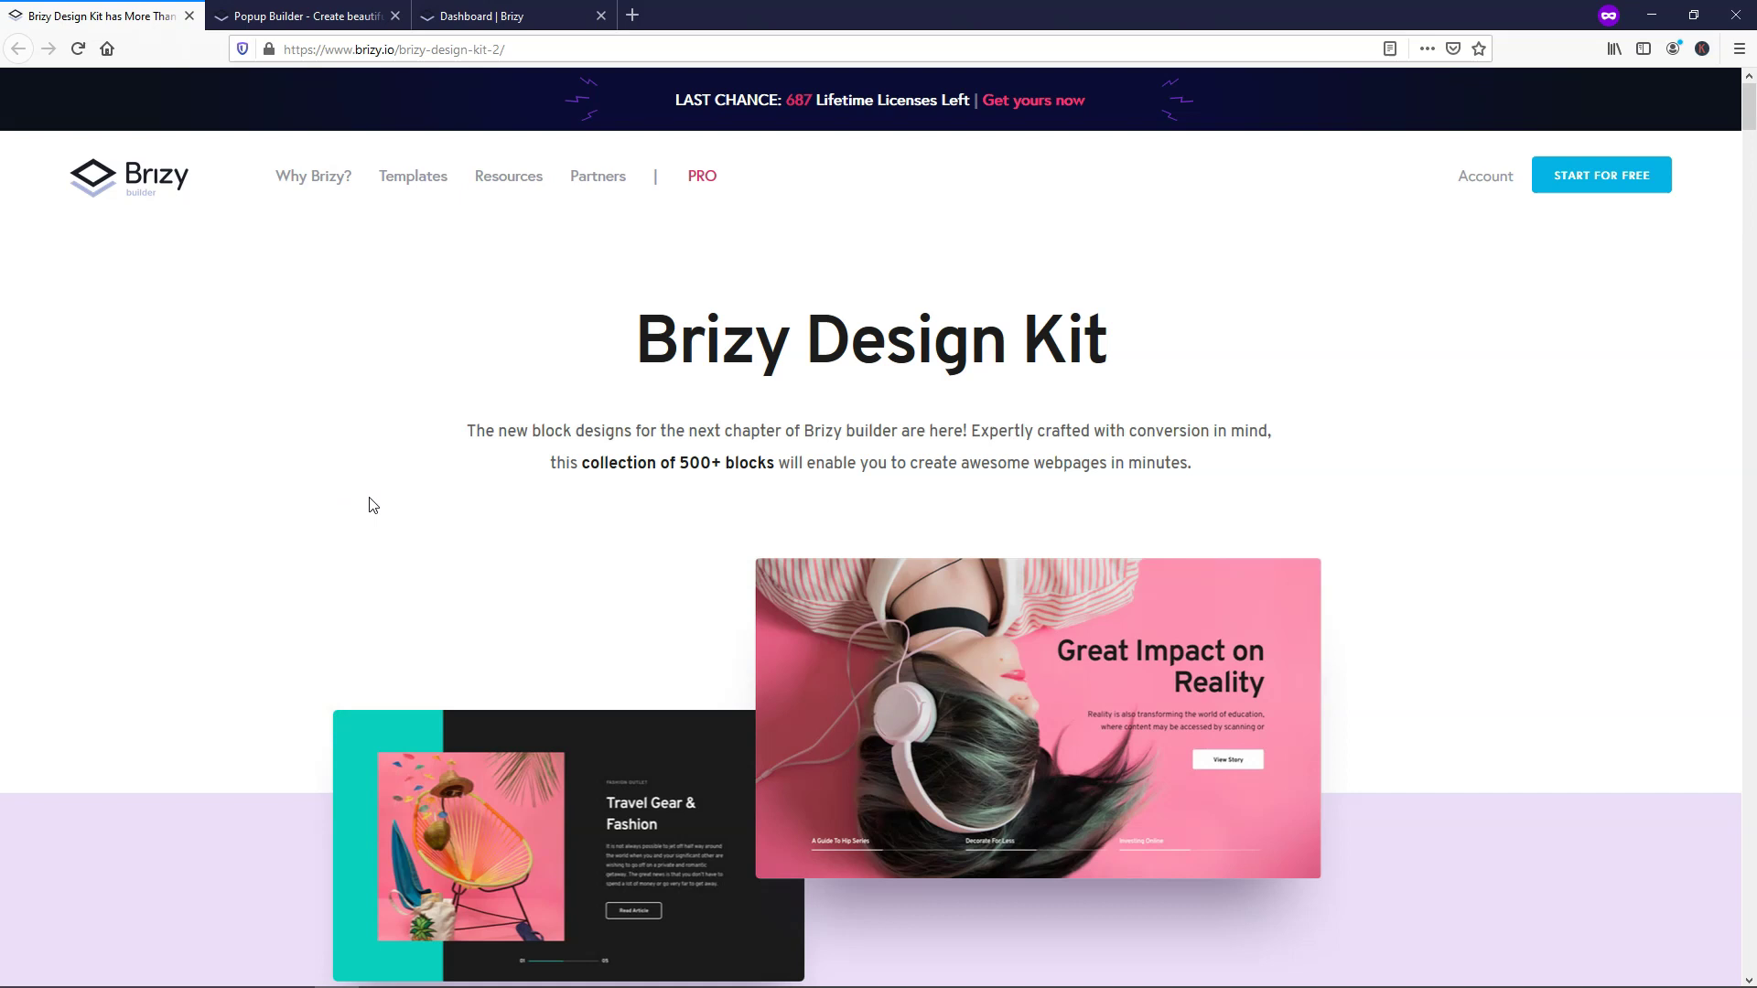
scroll(350, 483, "down", 2)
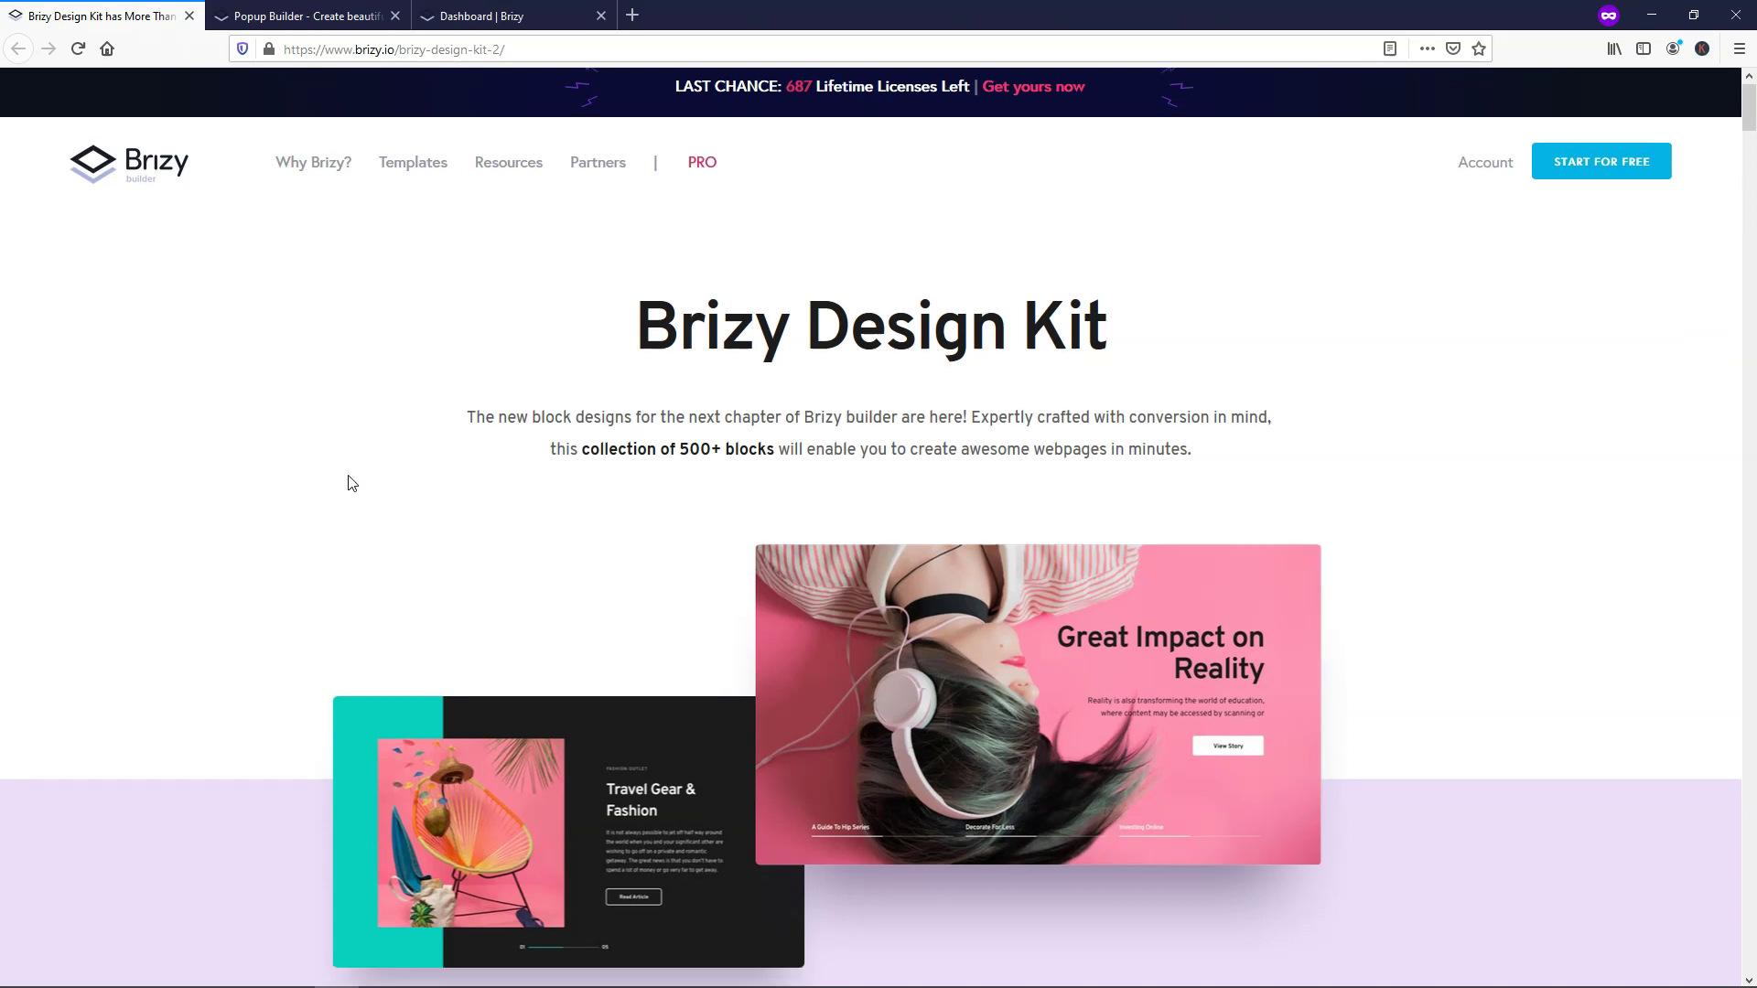
scroll(336, 473, "down", 3)
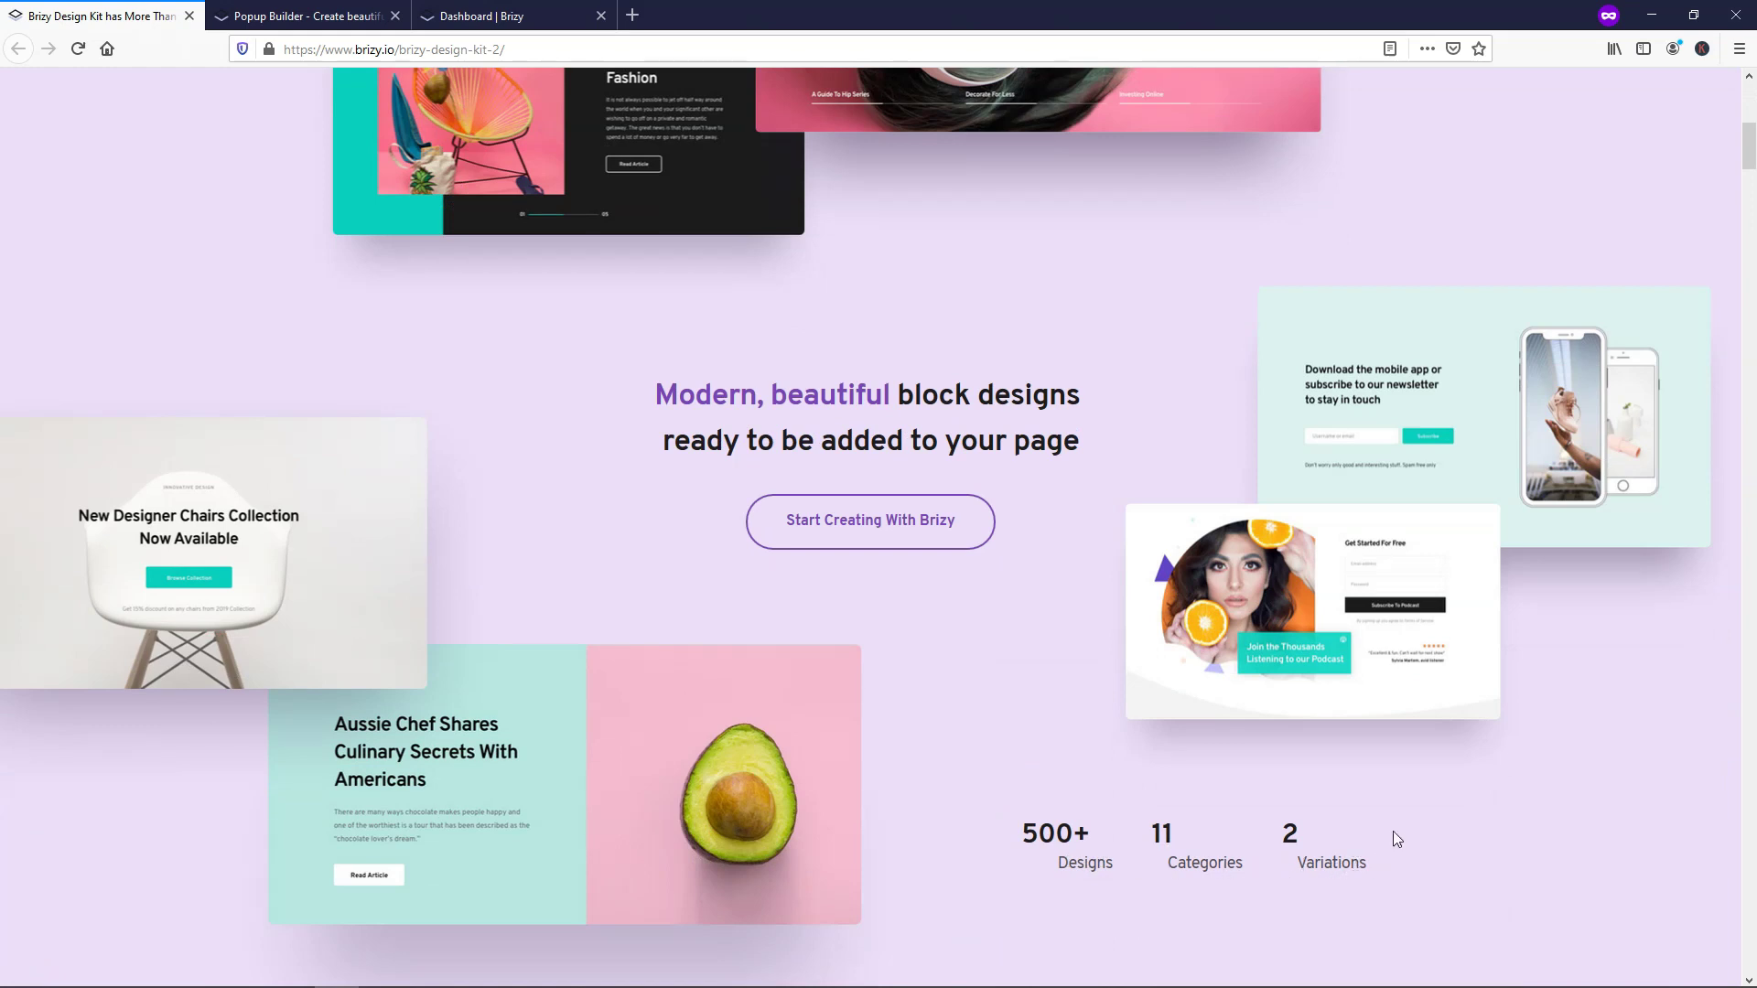
scroll(1398, 763, "up", 2)
scroll(1341, 755, "up", 3)
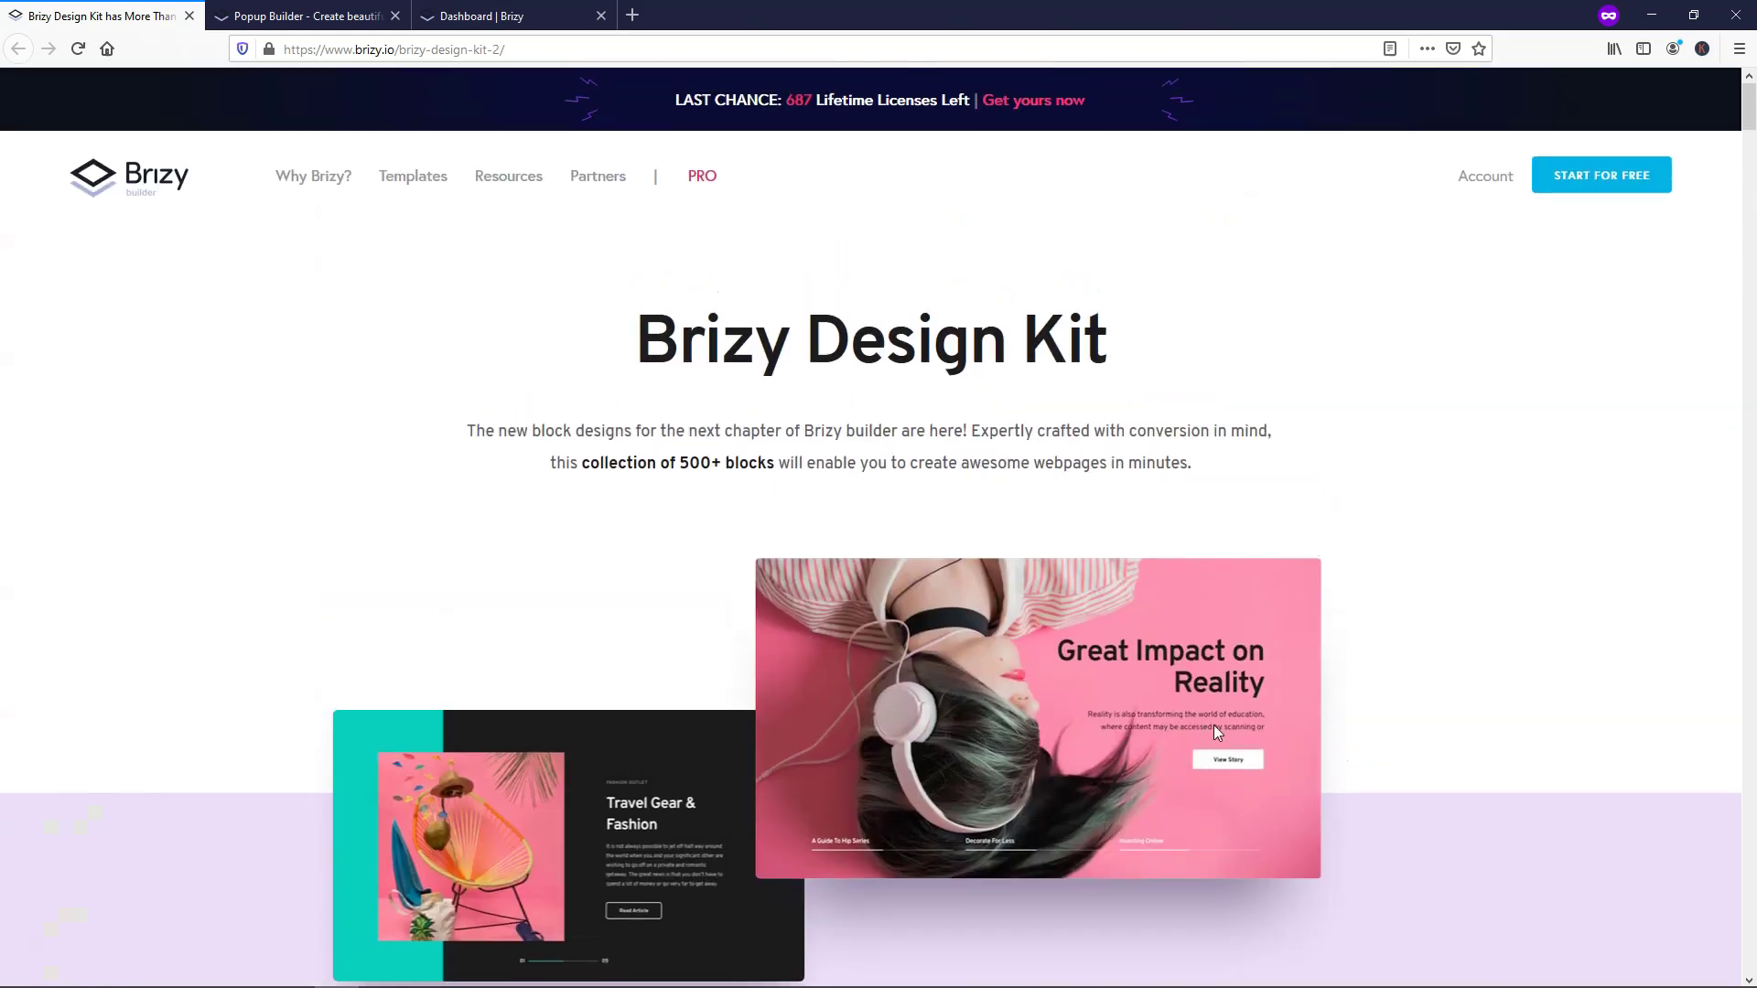
Close the Design Kit tab so the Popup Builder page with its modal designs appears.
left_click(189, 15)
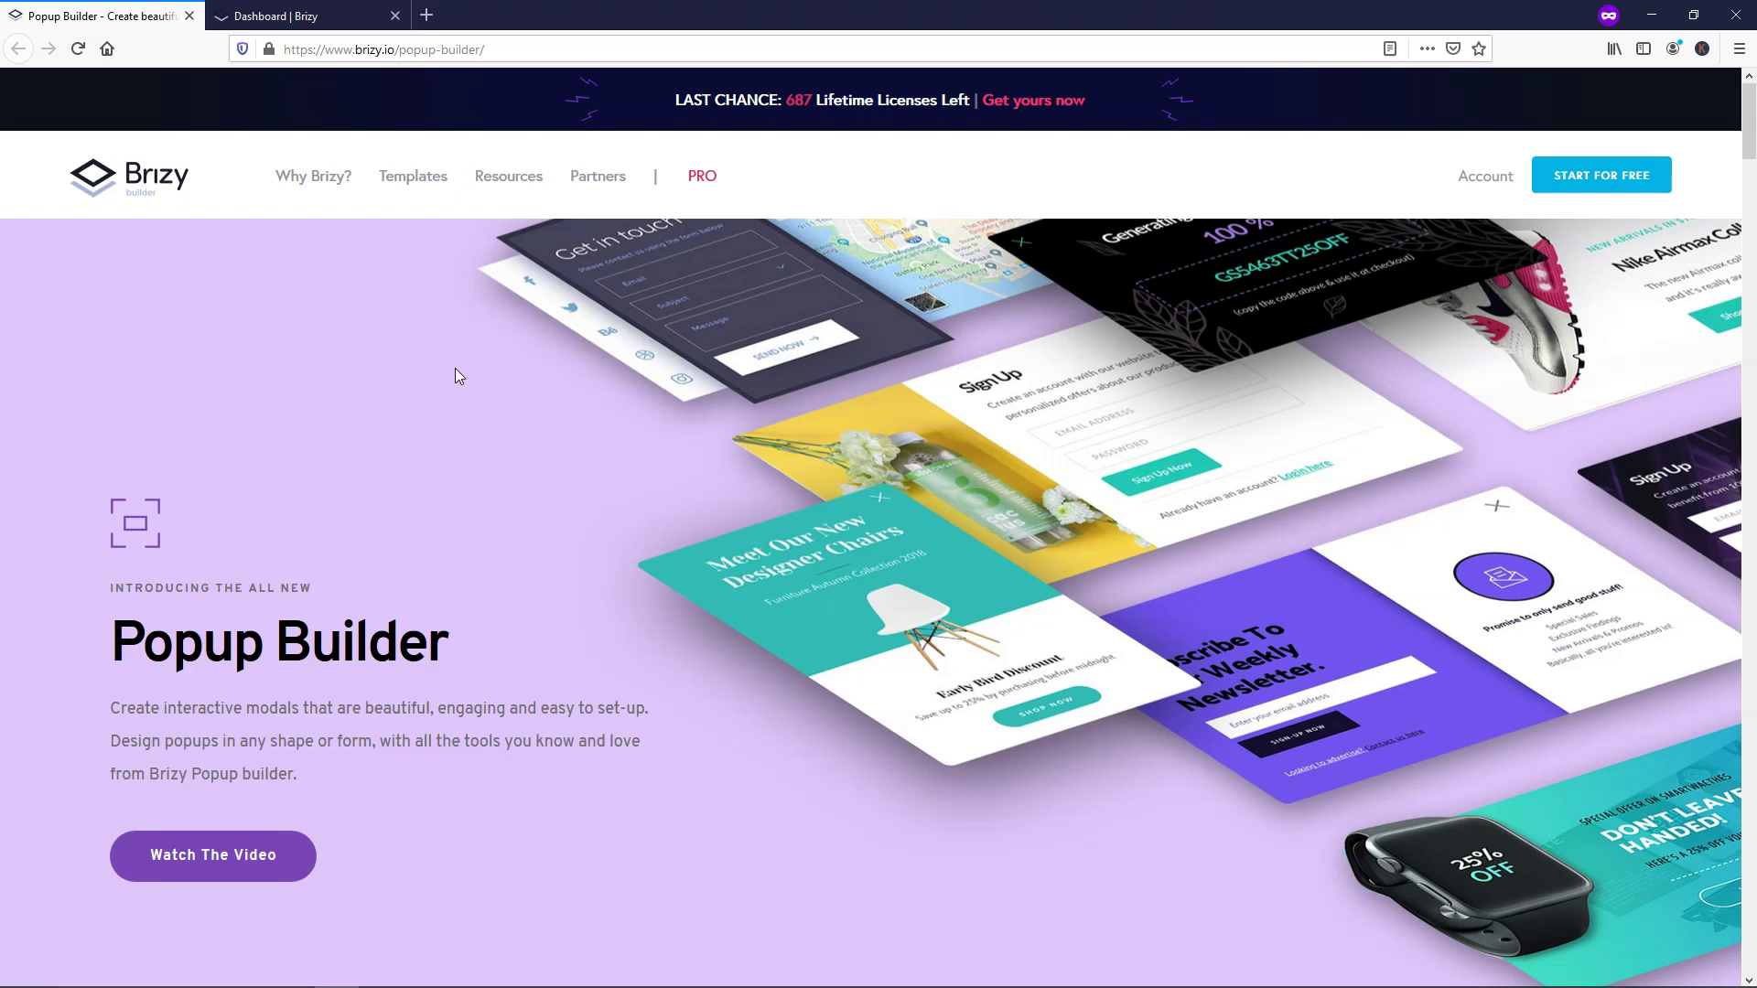
Close the Popup Builder tab to show the dashboard with the Brizy PRO Lifetime subscription.
left_click(190, 16)
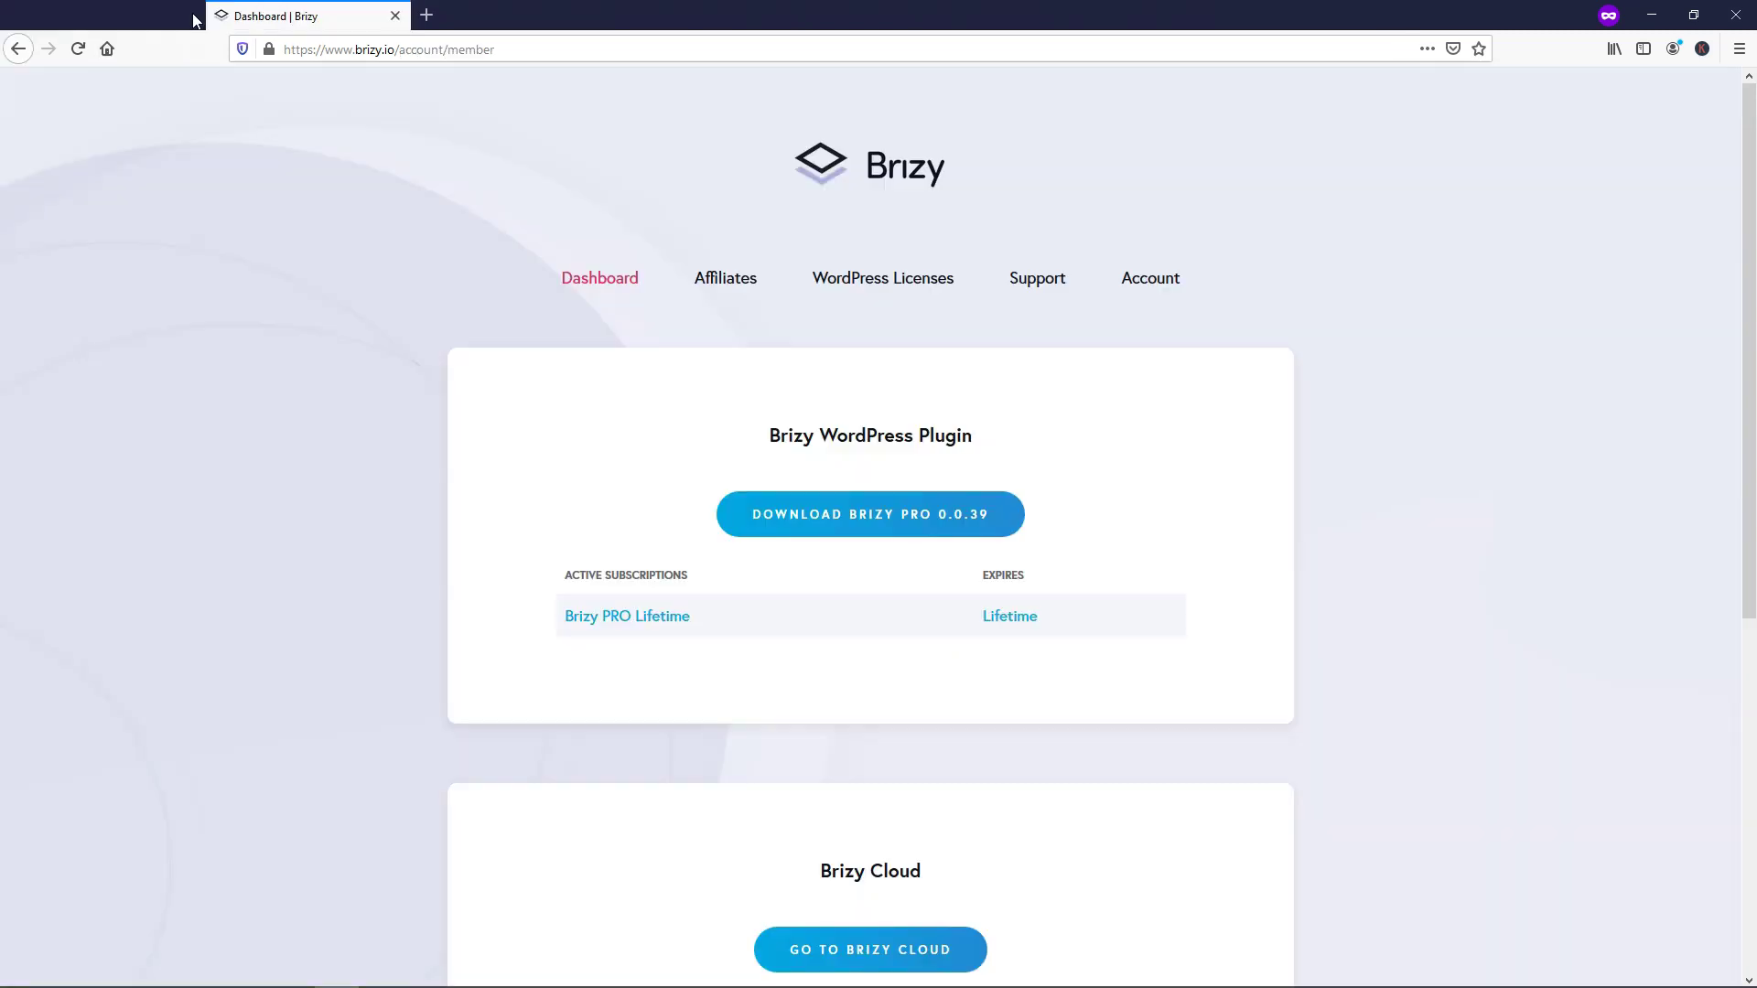